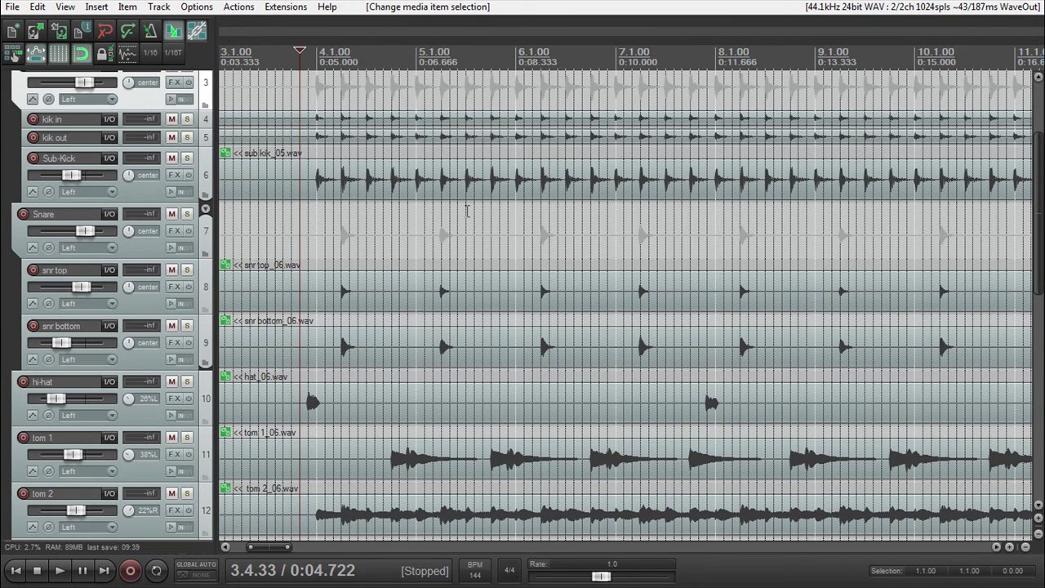
# Select the drum items and split every drum track with a crossfade near 3.4.75.
pyautogui.scroll(3, 467, 211)
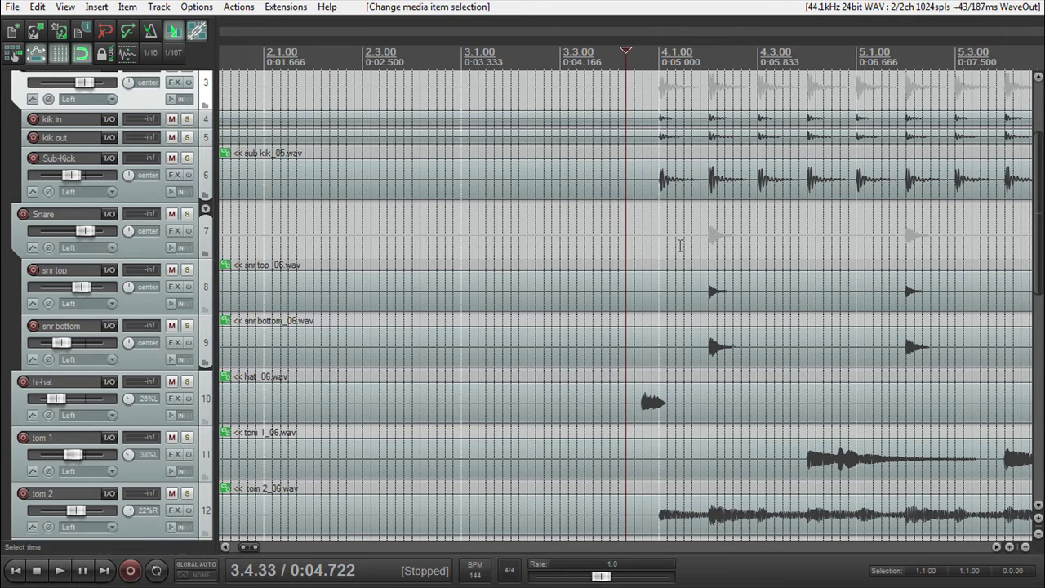
pyautogui.scroll(3, 723, 318)
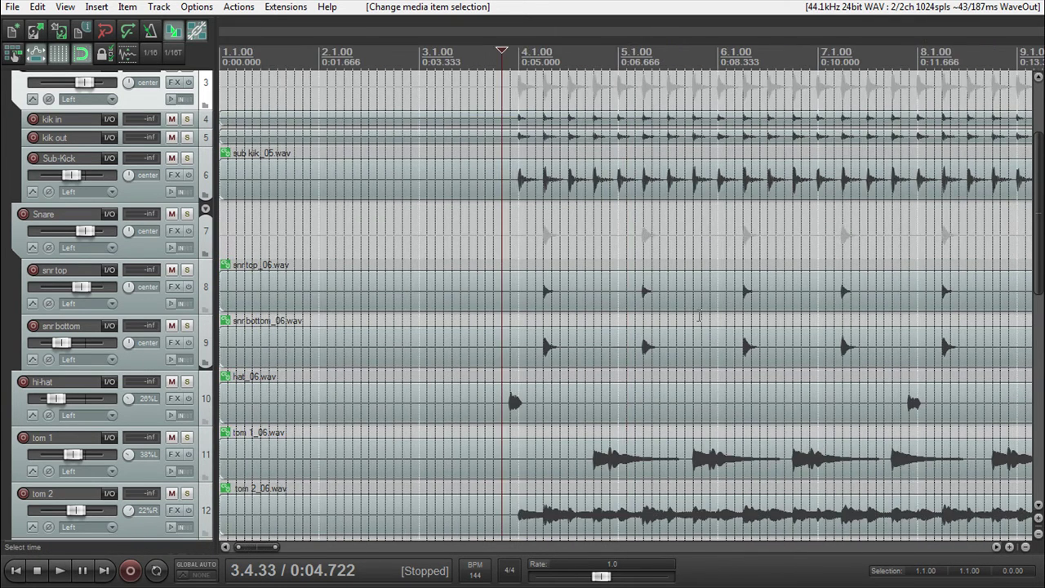
pyautogui.scroll(-3, 694, 317)
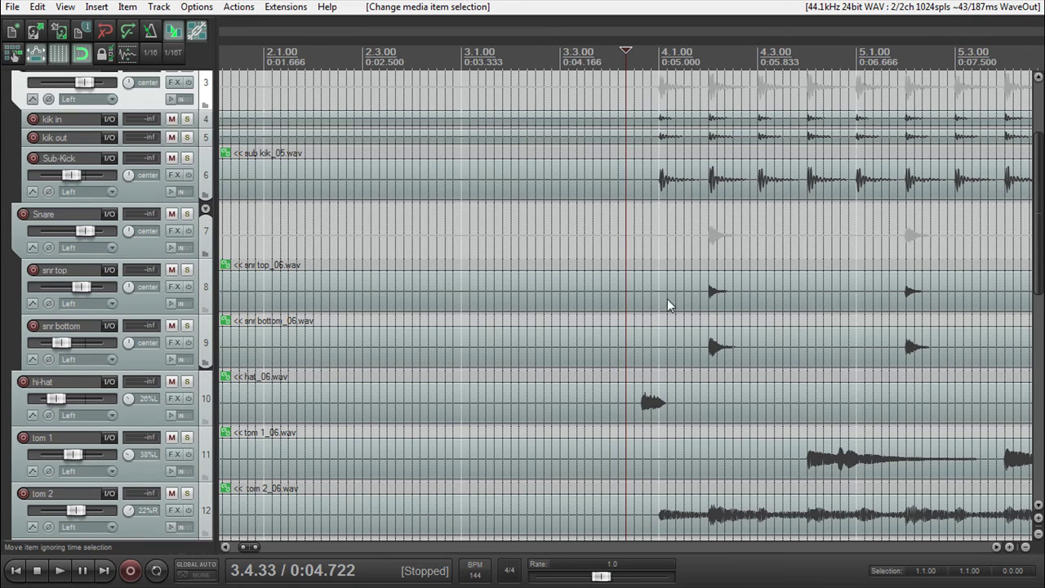
pyautogui.scroll(-3, 722, 309)
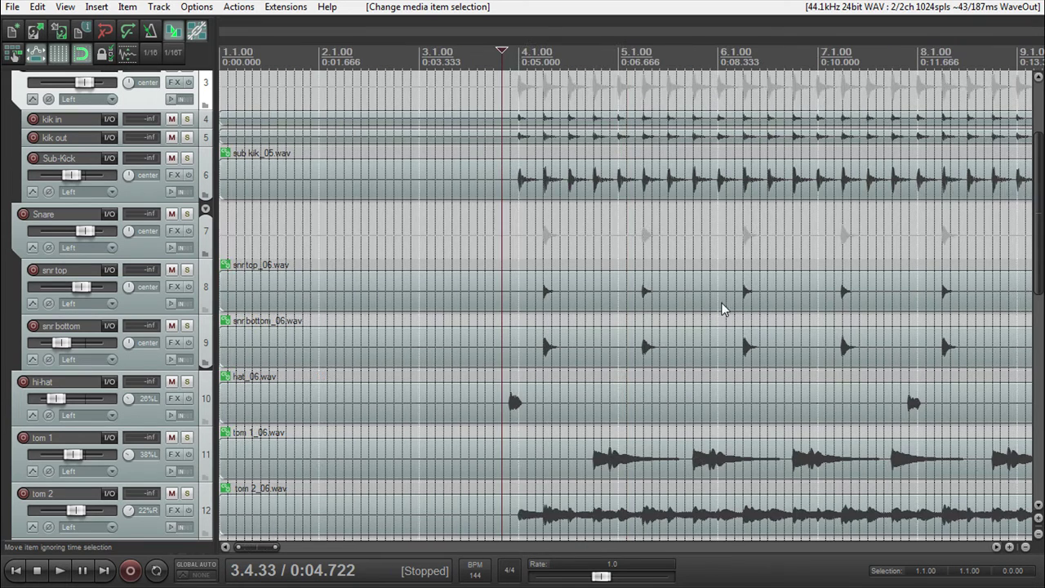
pyautogui.click(540, 294)
pyautogui.scroll(4, 539, 296)
pyautogui.scroll(-1, 539, 299)
pyautogui.scroll(-1, 538, 298)
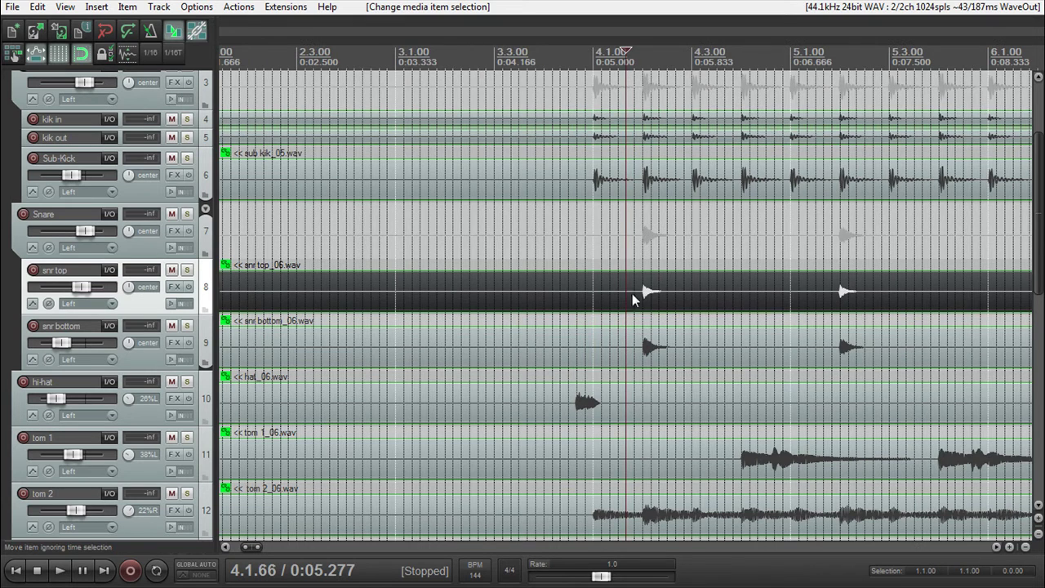
pyautogui.scroll(2, 709, 332)
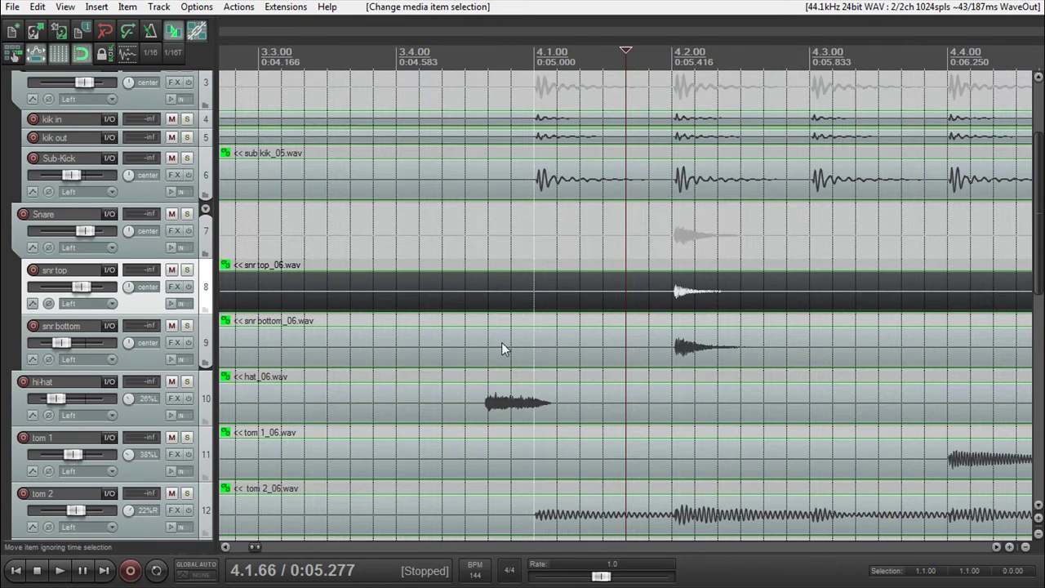
pyautogui.scroll(-1, 505, 342)
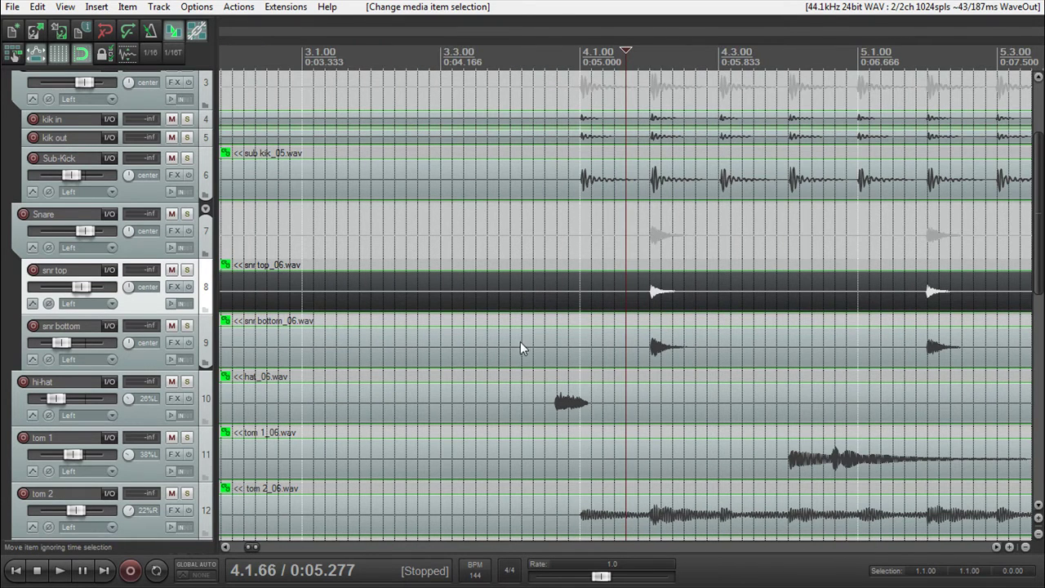
pyautogui.click(589, 180)
pyautogui.scroll(1, 618, 181)
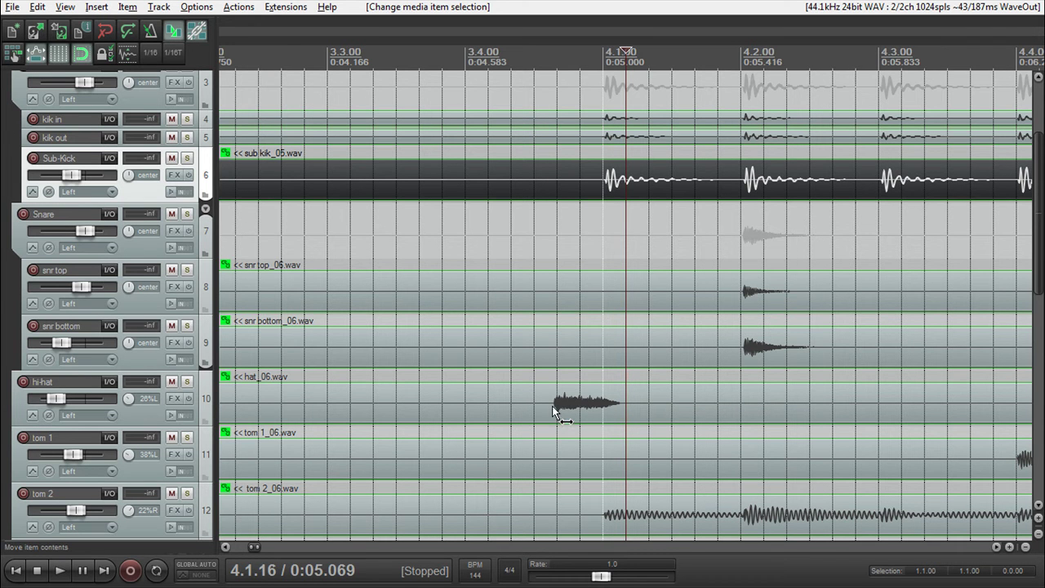
pyautogui.press('s')
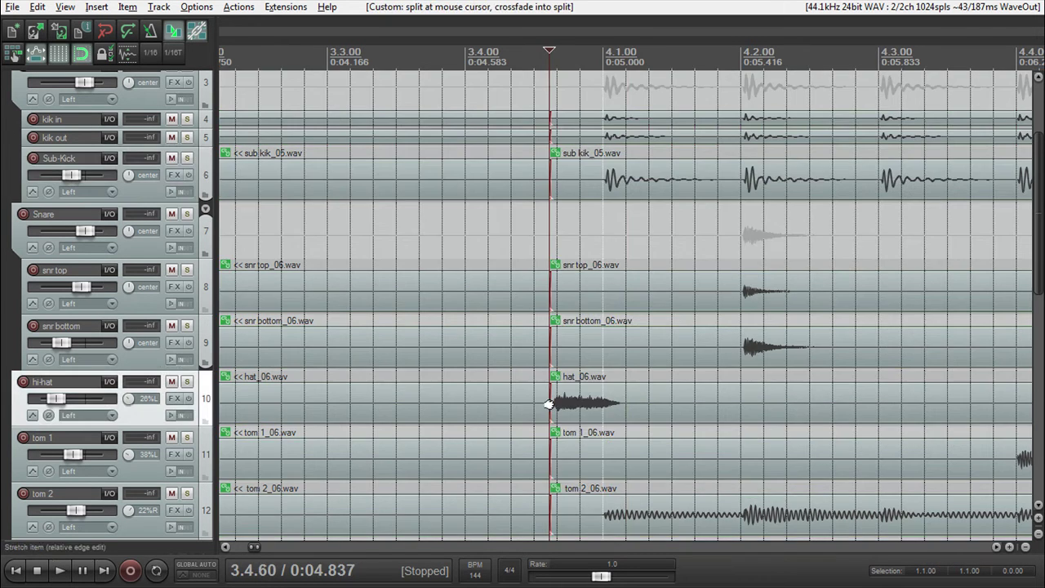
# Slide the right-hand hi-hat audio, split all tracks before 4.1, and put the Sub-Kick hit on 4.1.
pyautogui.click(550, 405)
pyautogui.scroll(5, 550, 404)
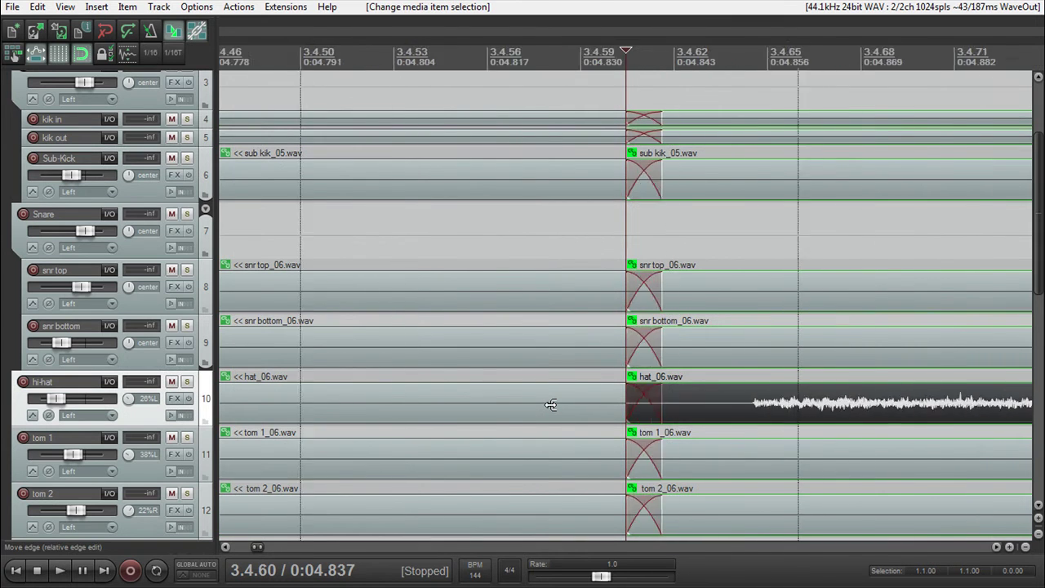
pyautogui.scroll(-6, 550, 405)
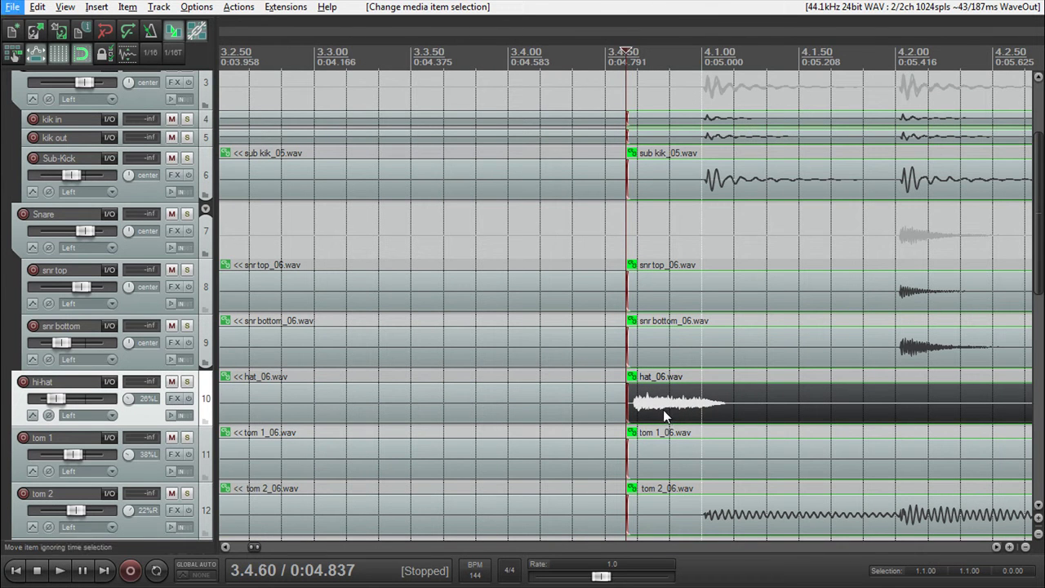
pyautogui.moveTo(662, 413); pyautogui.dragTo(669, 412)
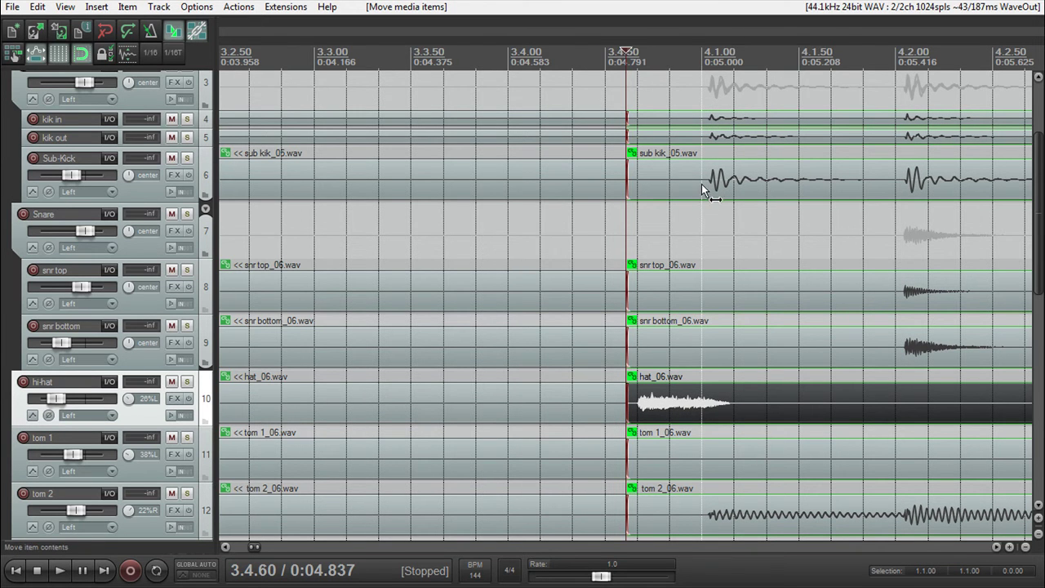
pyautogui.press('s')
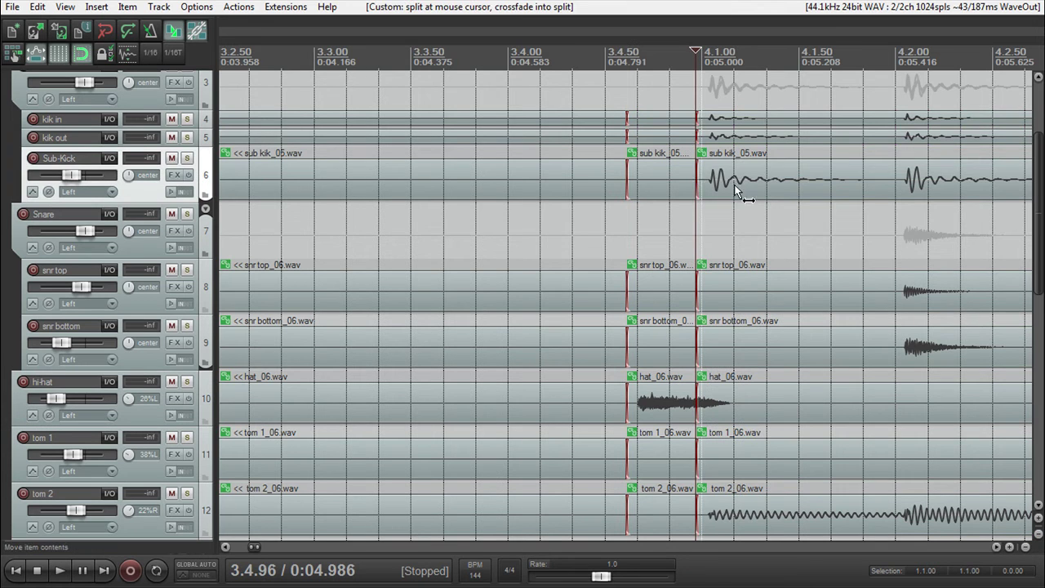
pyautogui.moveTo(735, 189); pyautogui.dragTo(721, 186)
# Split all drum tracks with a crossfade at 4.2.00 and nudge the new pieces onto the grid.
pyautogui.hscroll(5, 874, 310)
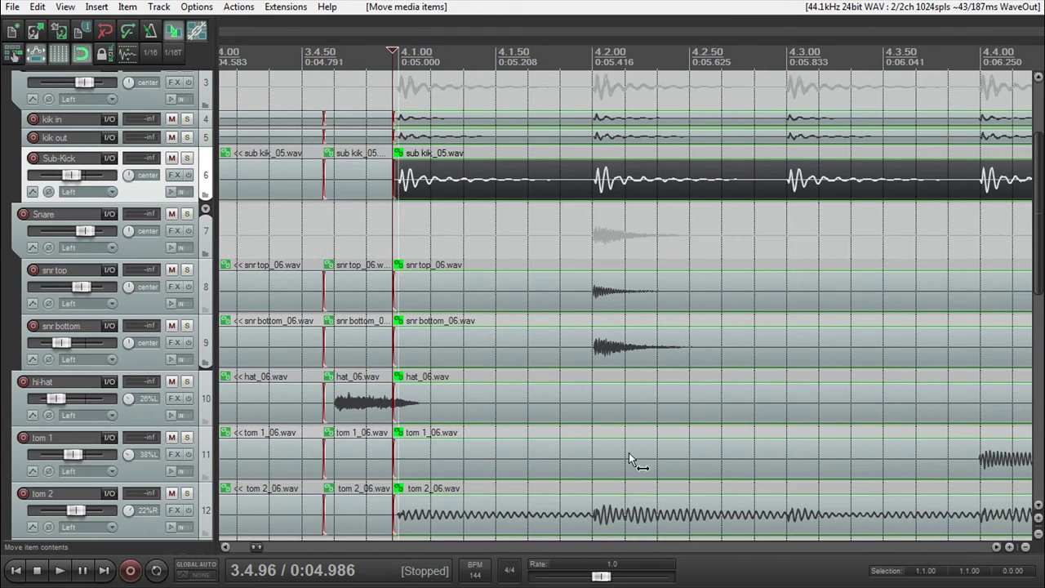
pyautogui.click(592, 185)
pyautogui.press('s')
pyautogui.moveTo(594, 186); pyautogui.dragTo(591, 186)
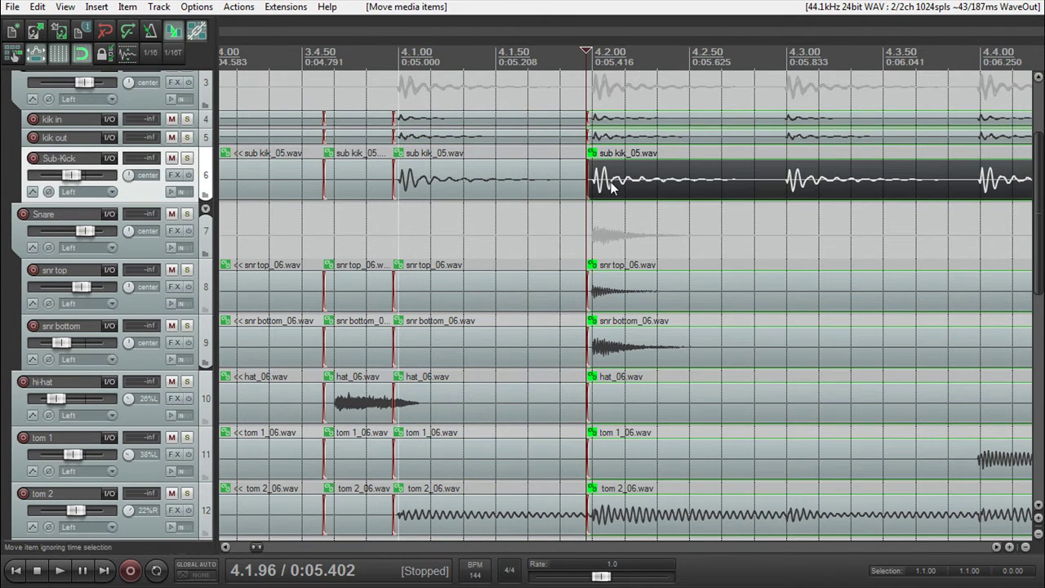
pyautogui.scroll(-4, 612, 185)
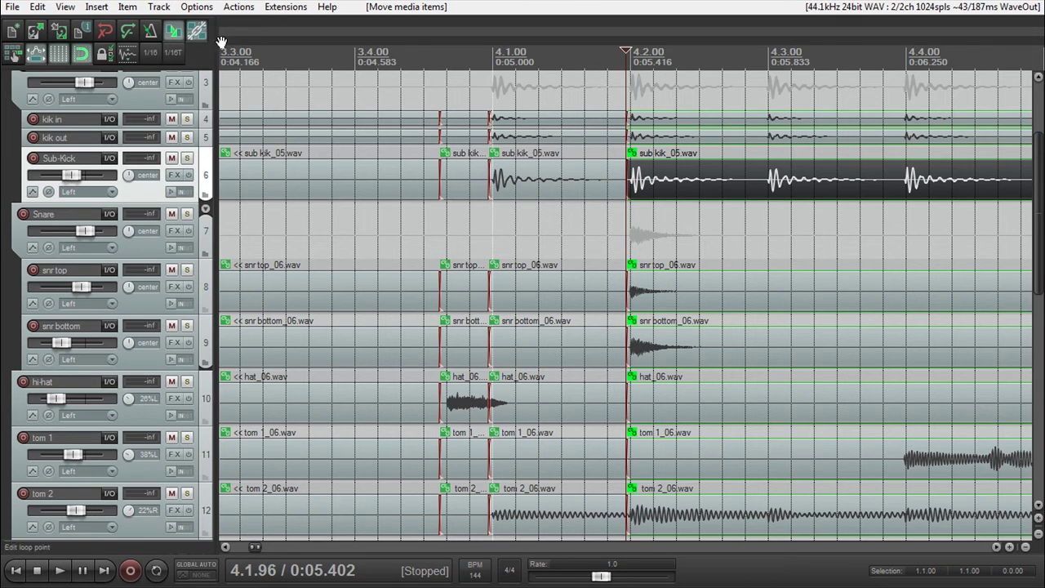
# Open Options > Preferences on the Mouse modifiers page, move it up-left, and list the contexts.
pyautogui.click(191, 9)
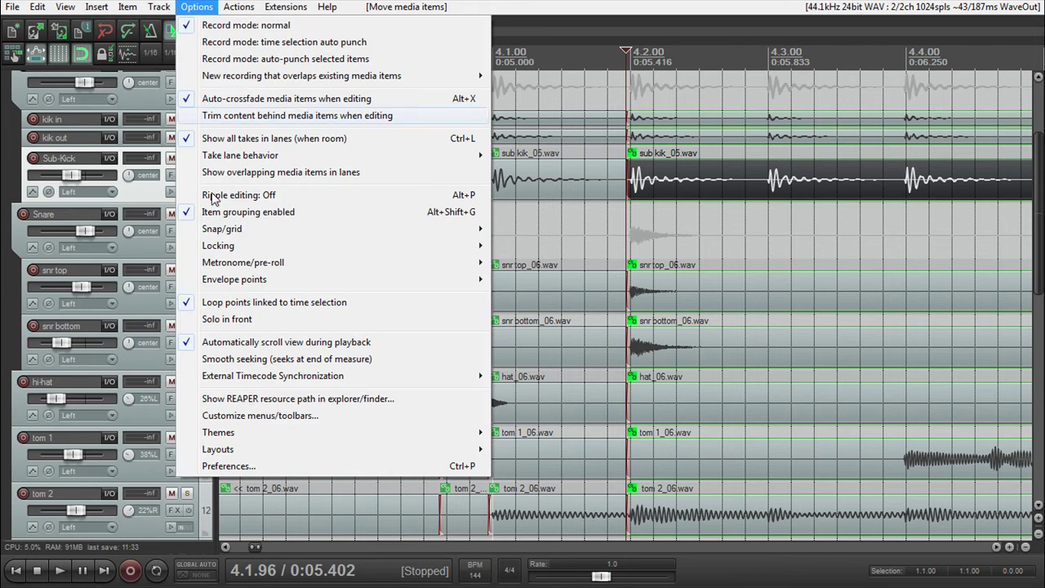
pyautogui.click(227, 466)
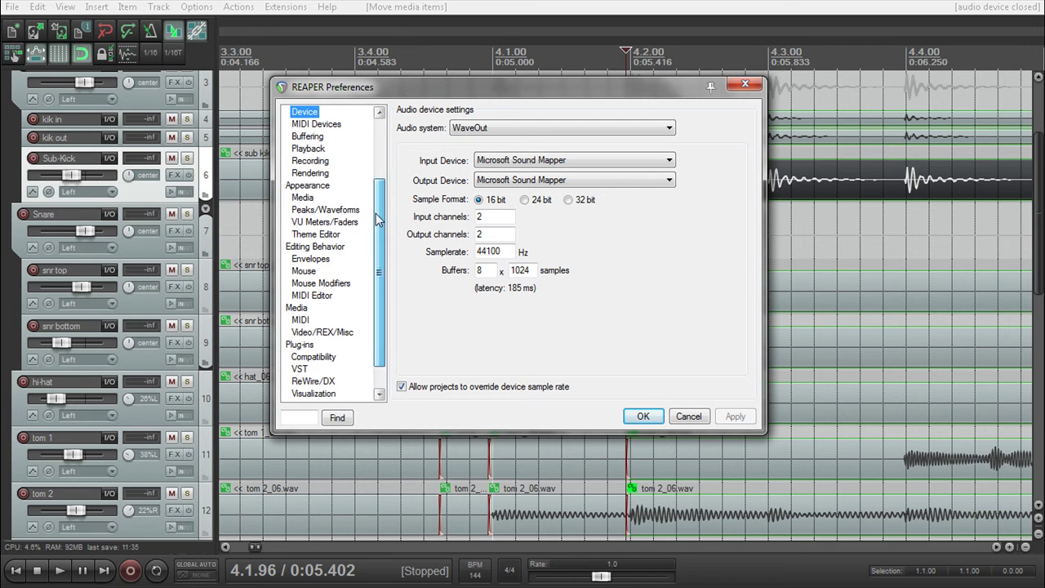
pyautogui.moveTo(378, 214); pyautogui.dragTo(379, 222)
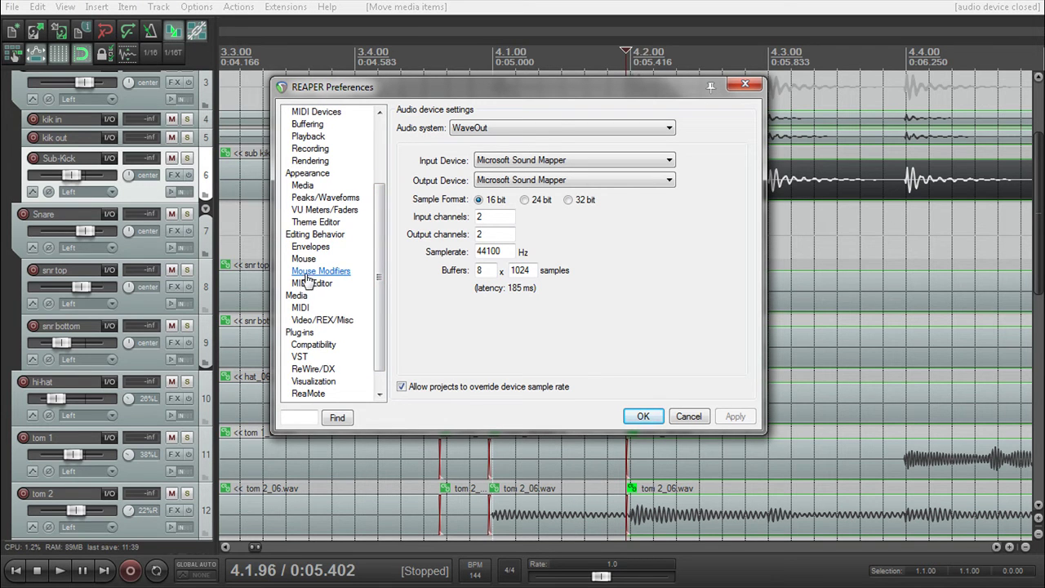
pyautogui.click(309, 273)
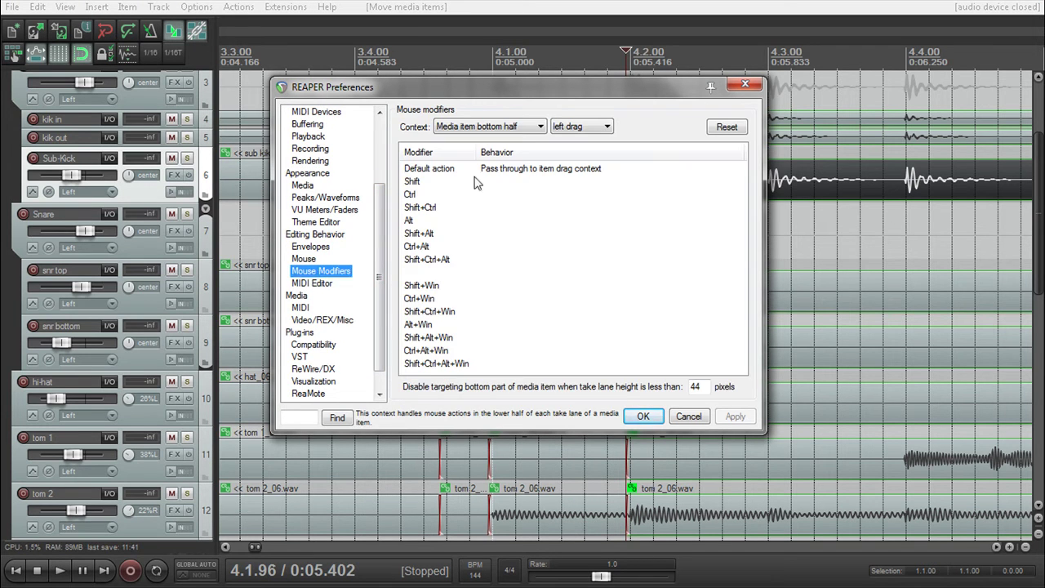
pyautogui.moveTo(621, 91); pyautogui.dragTo(551, 106)
pyautogui.click(510, 148)
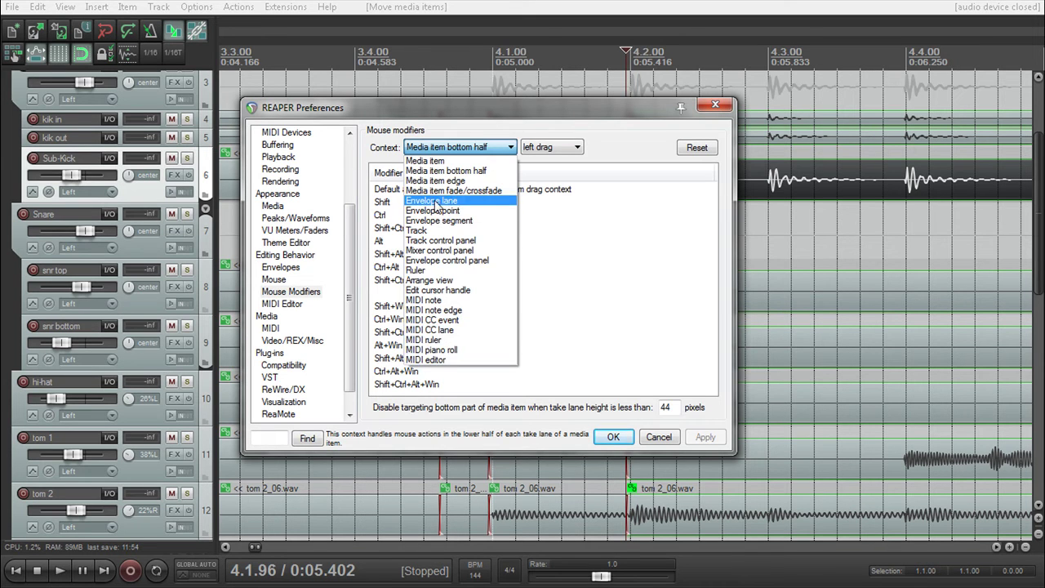
# Pick the Envelope lane left-click context and browse Shift behaviours without changing anything.
pyautogui.click(461, 201)
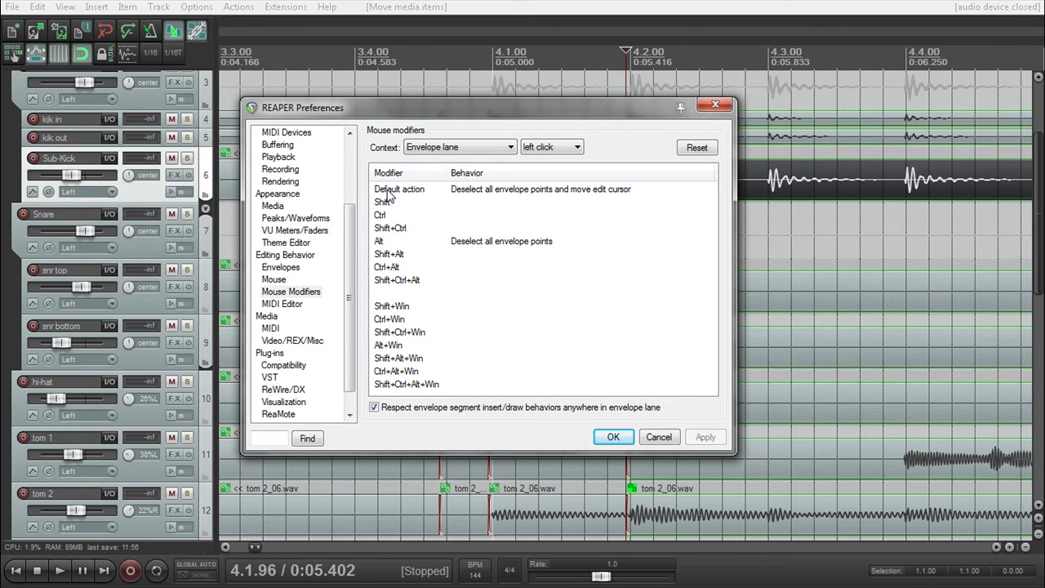
pyautogui.click(548, 149)
pyautogui.click(548, 155)
pyautogui.click(390, 204)
pyautogui.click(476, 206)
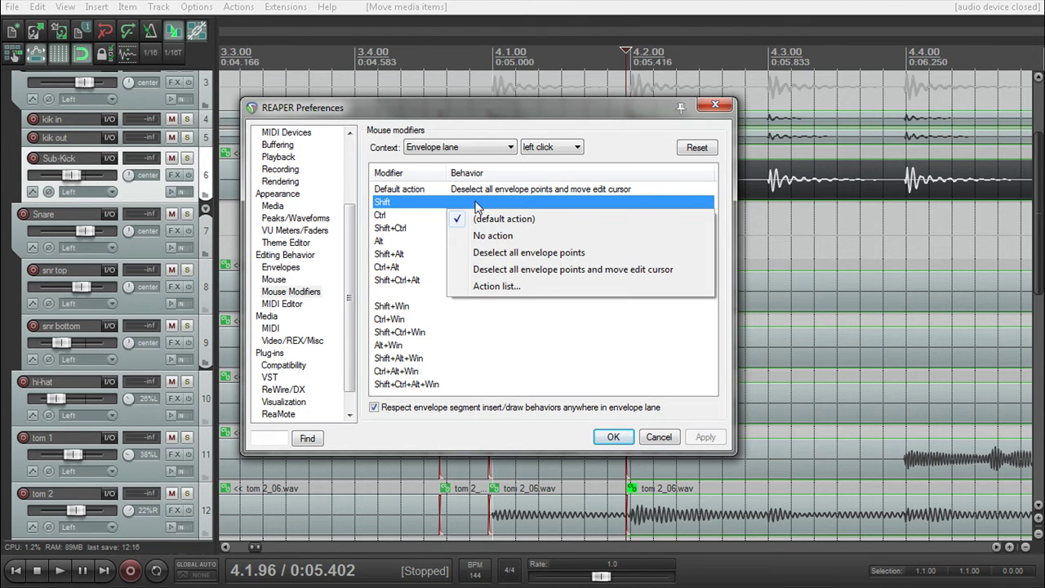
pyautogui.click(497, 288)
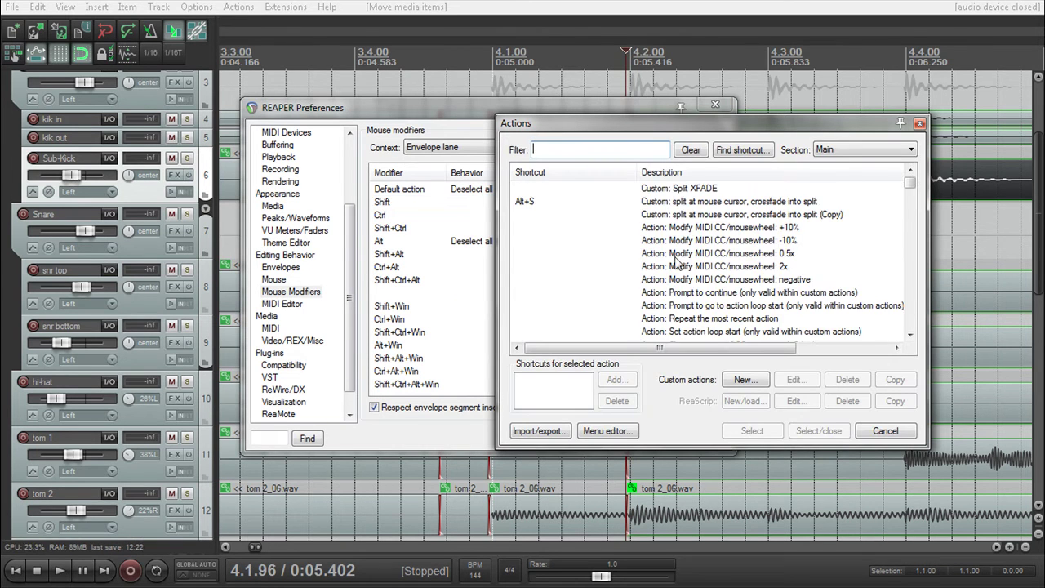
pyautogui.scroll(-4, 707, 258)
pyautogui.scroll(4, 707, 258)
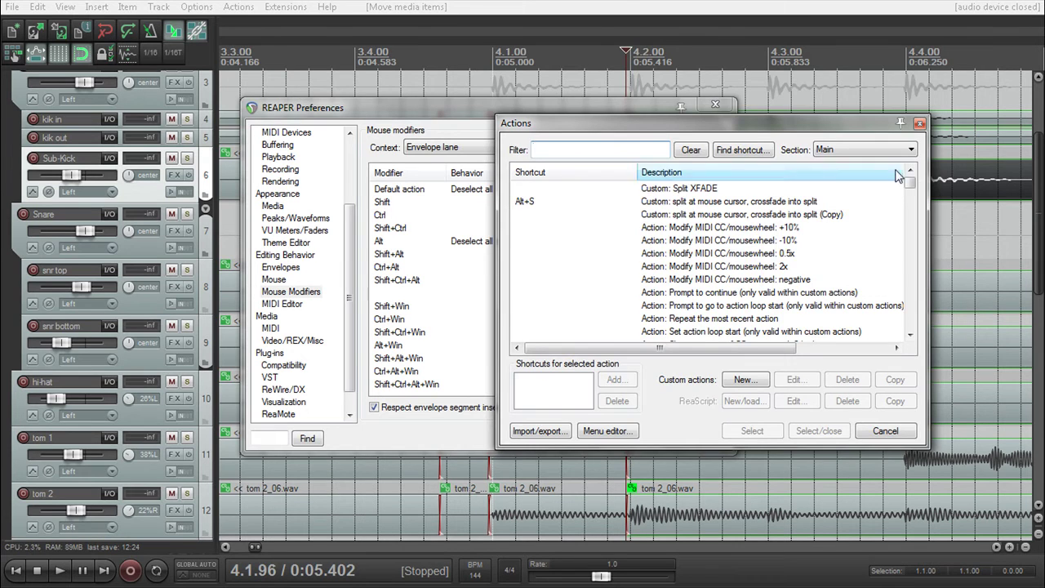
pyautogui.click(919, 123)
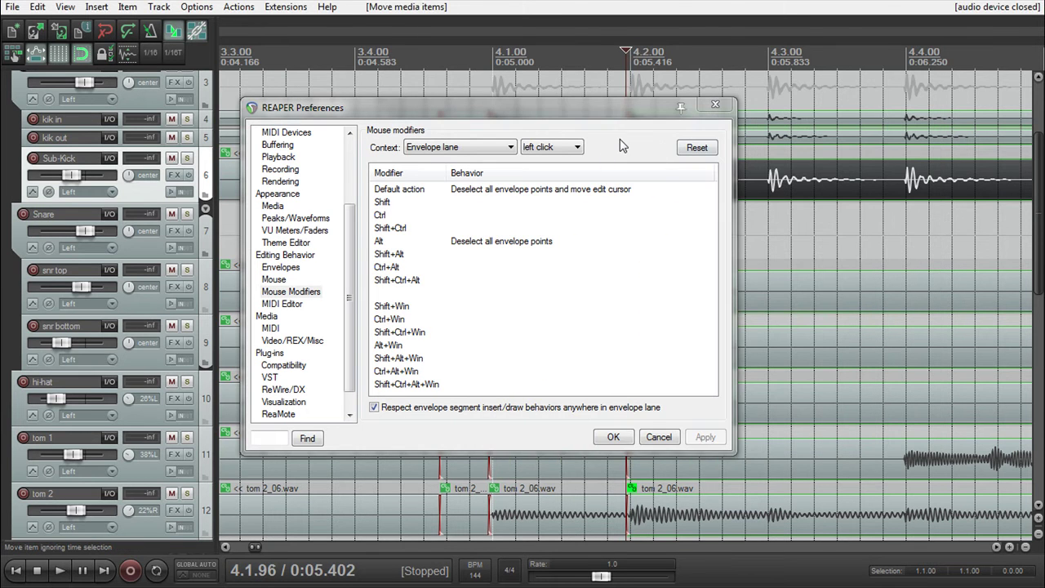
# Keep Envelope lane as the context and move Preferences left to reveal the drum tracks.
pyautogui.click(510, 149)
pyautogui.click(527, 115)
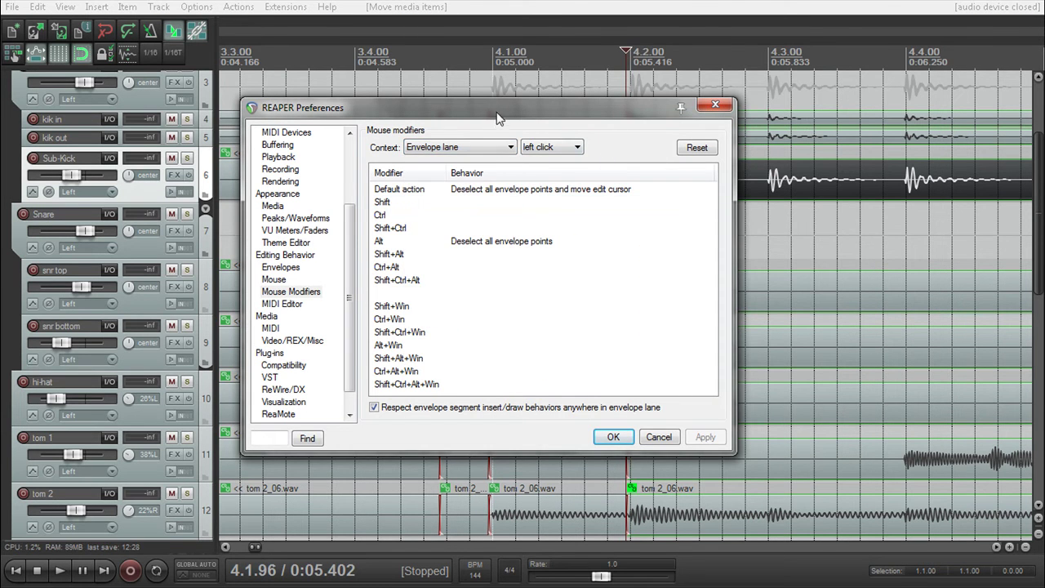
pyautogui.moveTo(500, 112); pyautogui.dragTo(401, 113)
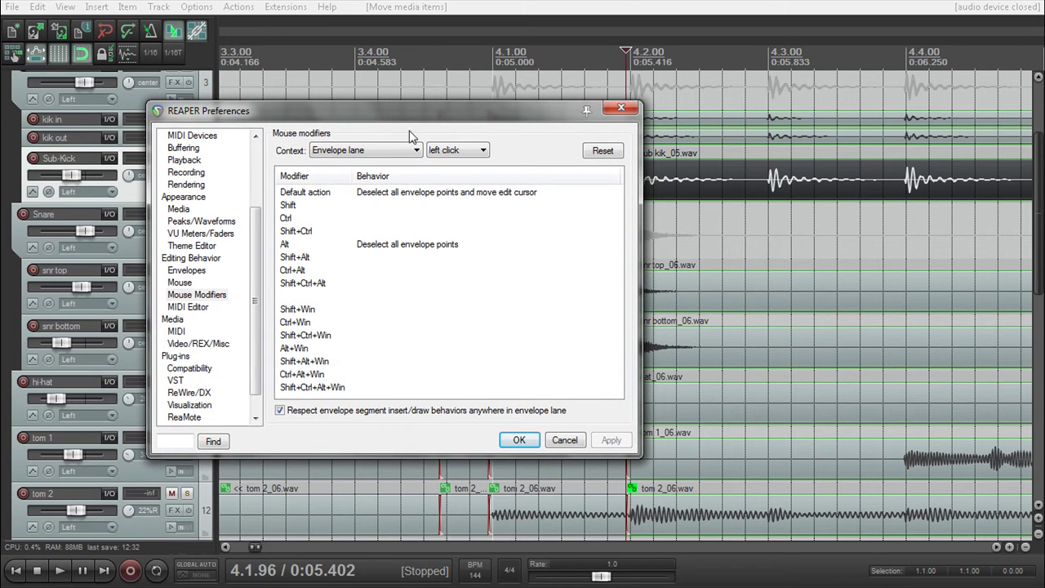
# Switch the mouse modifier context to Media item bottom half and move Preferences up-left.
pyautogui.click(416, 149)
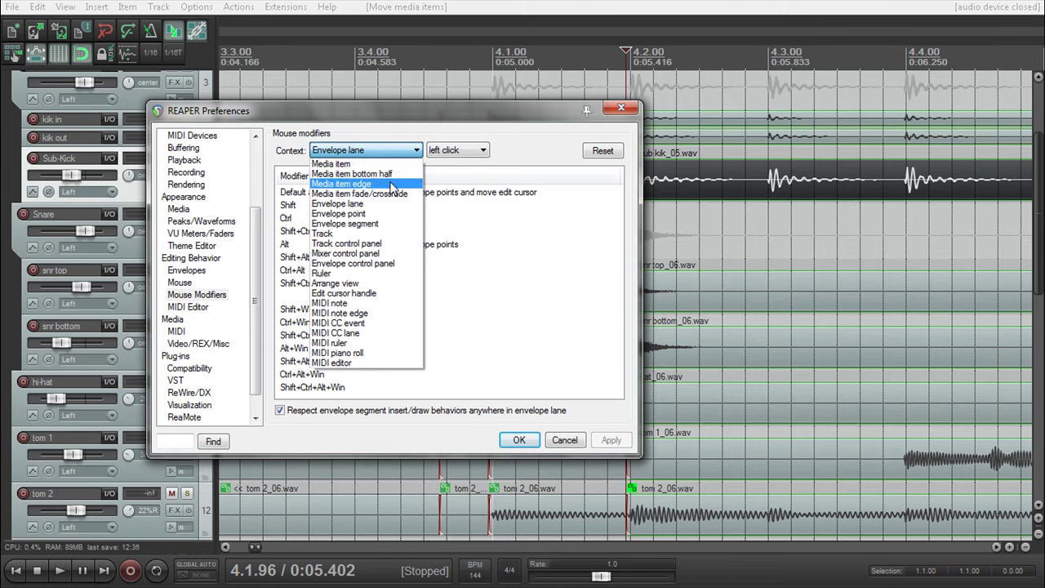
pyautogui.click(389, 173)
pyautogui.moveTo(461, 121); pyautogui.dragTo(401, 108)
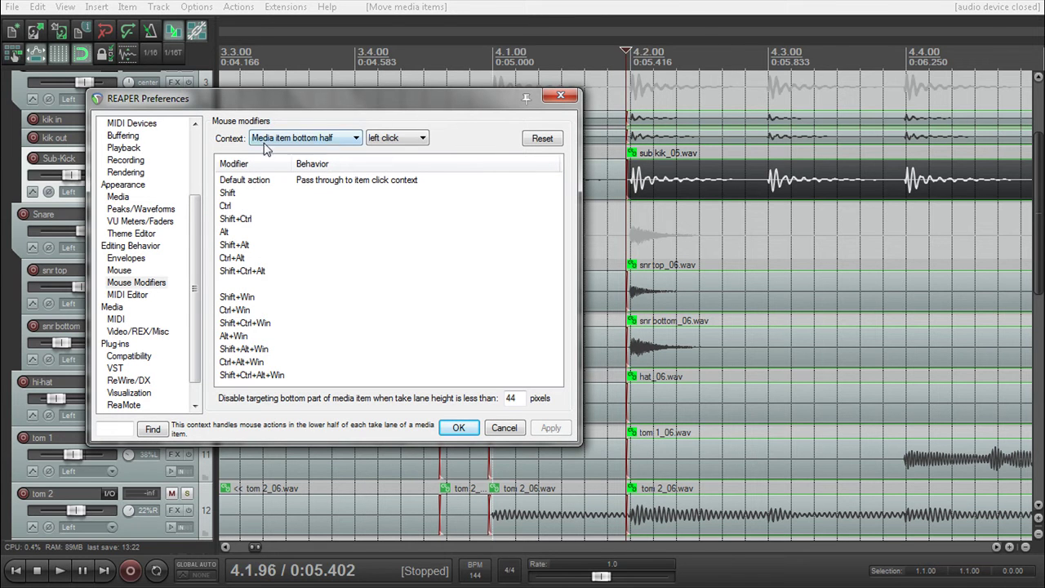
pyautogui.click(317, 141)
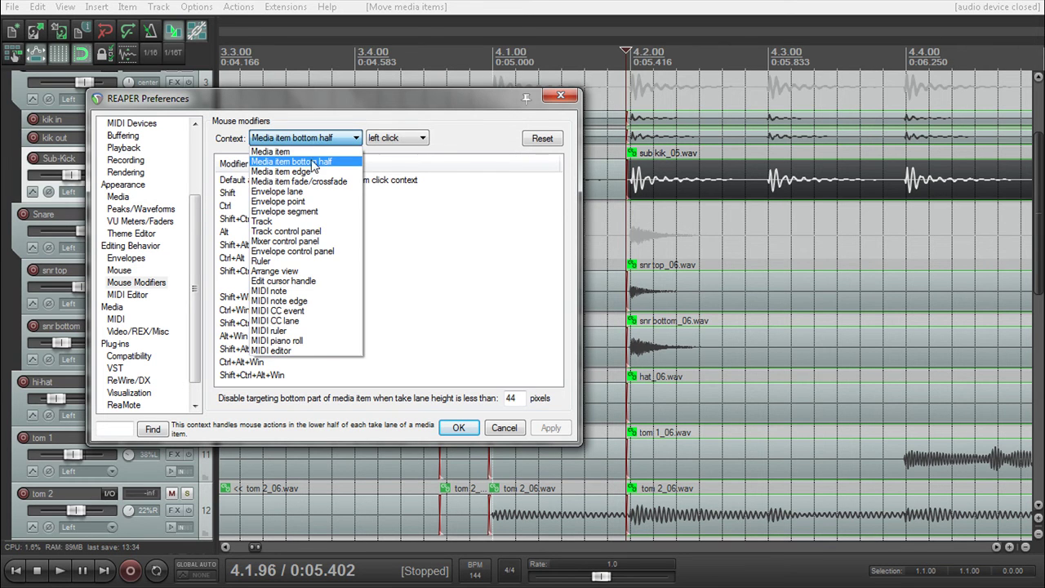
pyautogui.click(324, 164)
# Keep left click as the action and list the behaviours for its Default row.
pyautogui.click(405, 144)
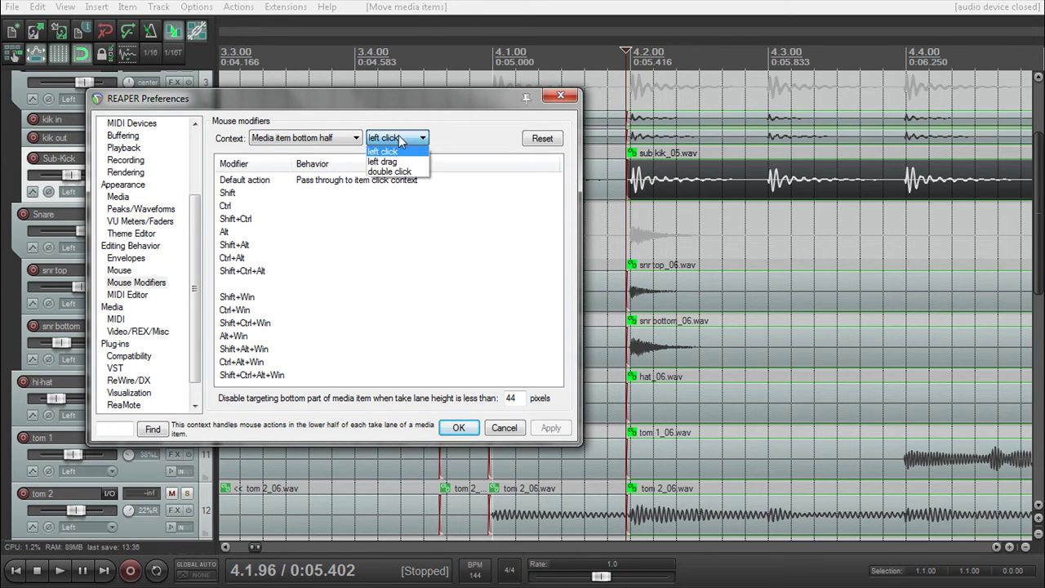
pyautogui.click(384, 152)
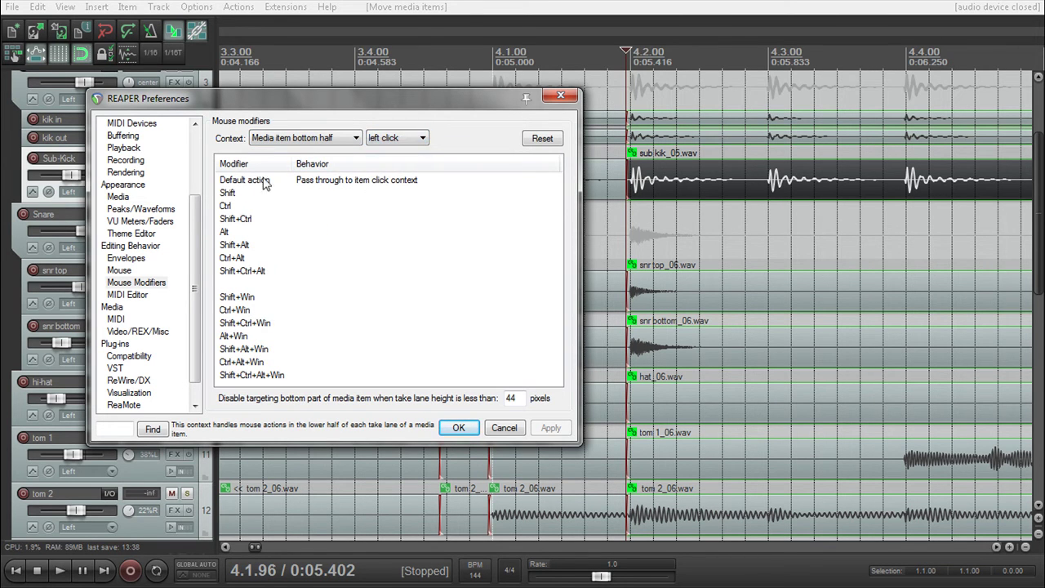
pyautogui.click(337, 187)
pyautogui.doubleClick(334, 184)
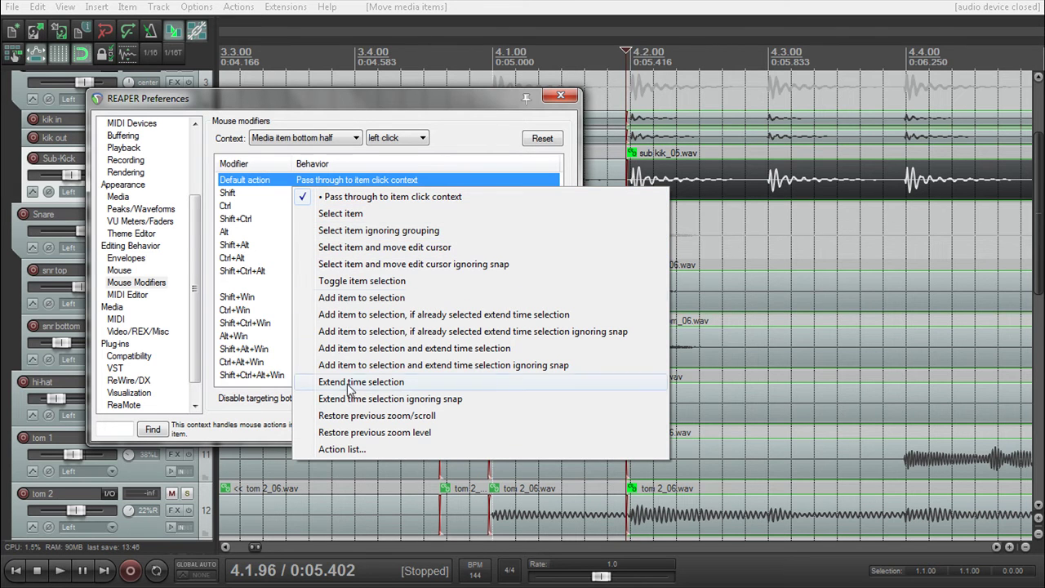
# Assign 'Custom: split at mouse cursor, crossfade into split' to the default left click, then close Actions.
pyautogui.click(343, 449)
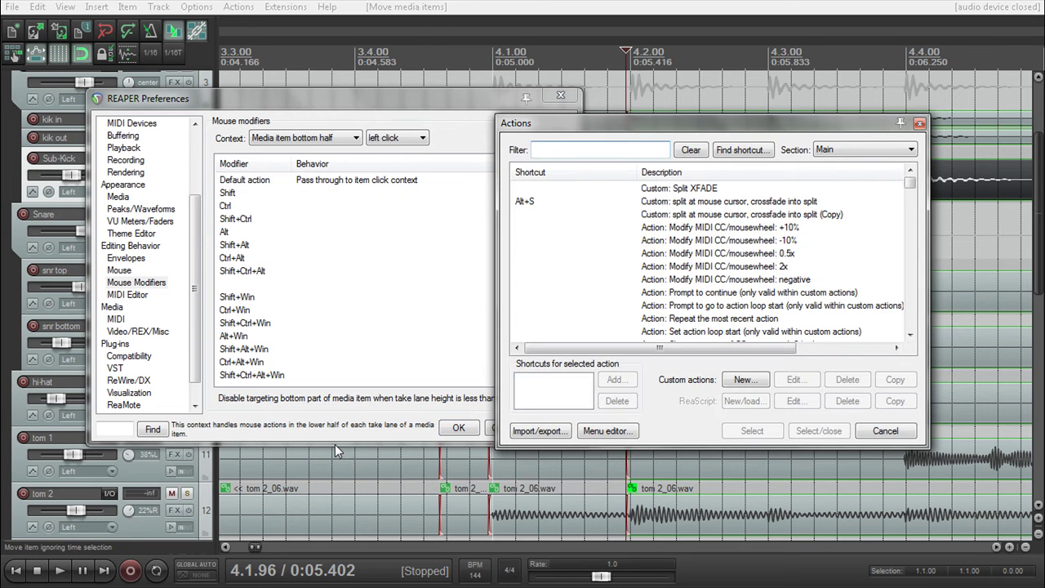
pyautogui.click(688, 206)
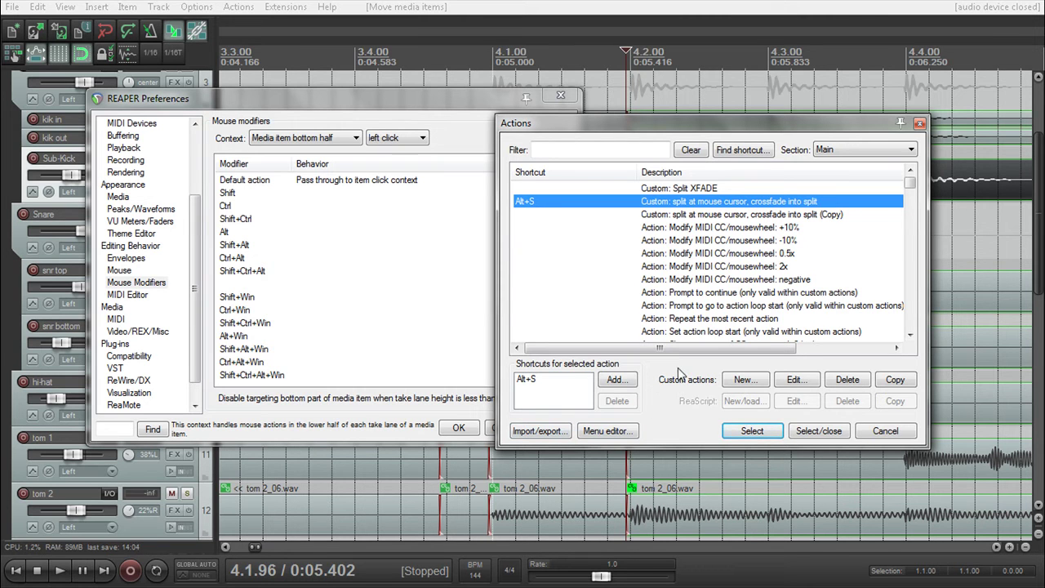
pyautogui.click(751, 431)
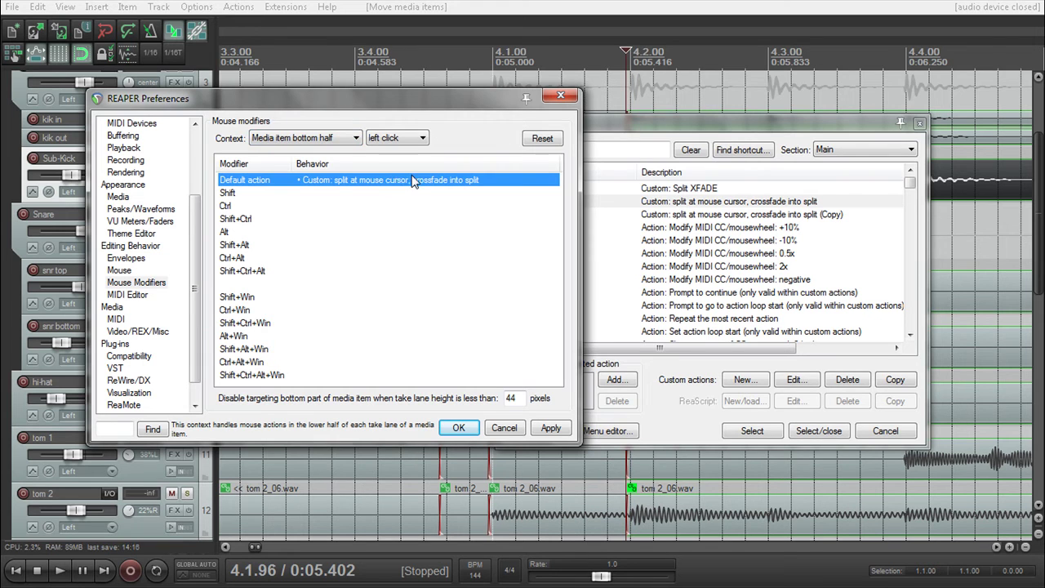
pyautogui.click(920, 124)
pyautogui.click(920, 124)
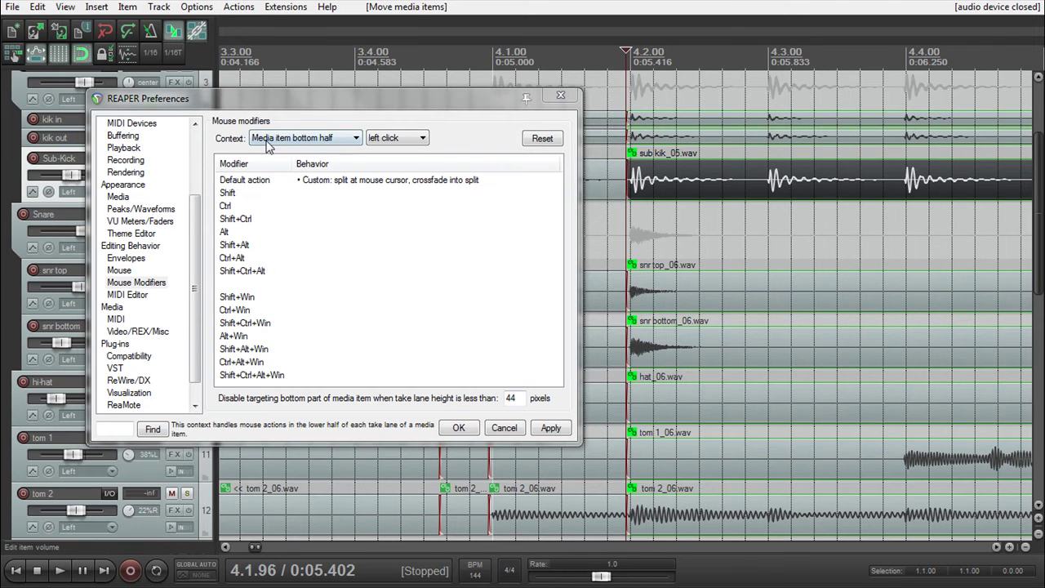
# Set the item bottom half's default left-drag behaviour to Move item contents.
pyautogui.click(386, 141)
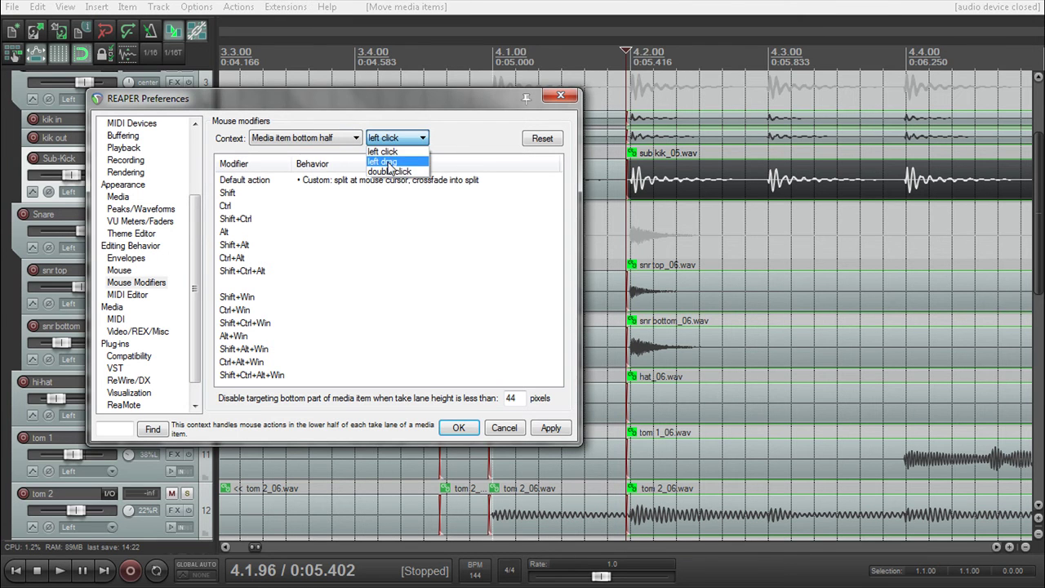
pyautogui.click(388, 163)
pyautogui.click(362, 184)
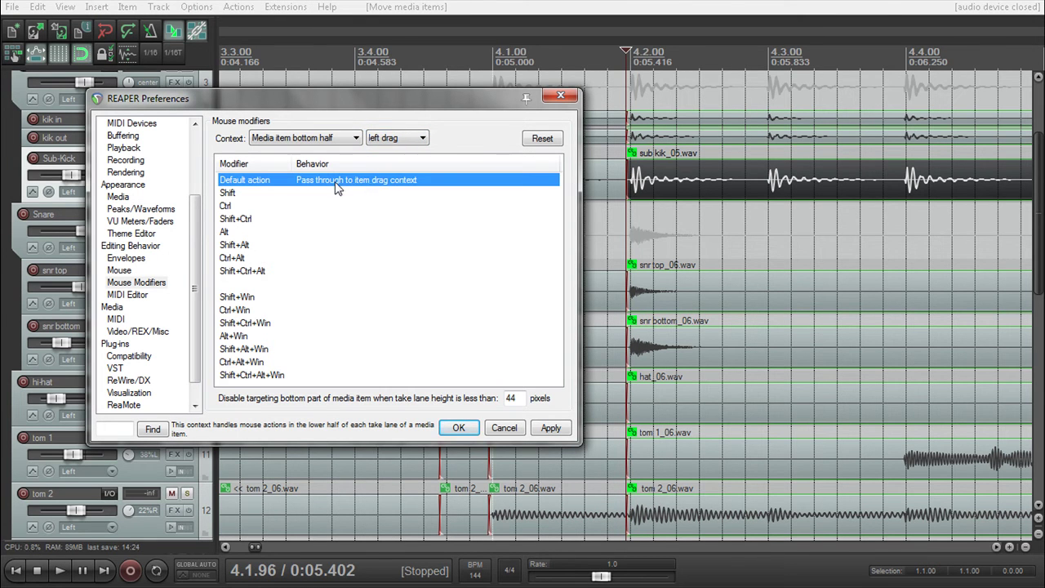
pyautogui.doubleClick(337, 181)
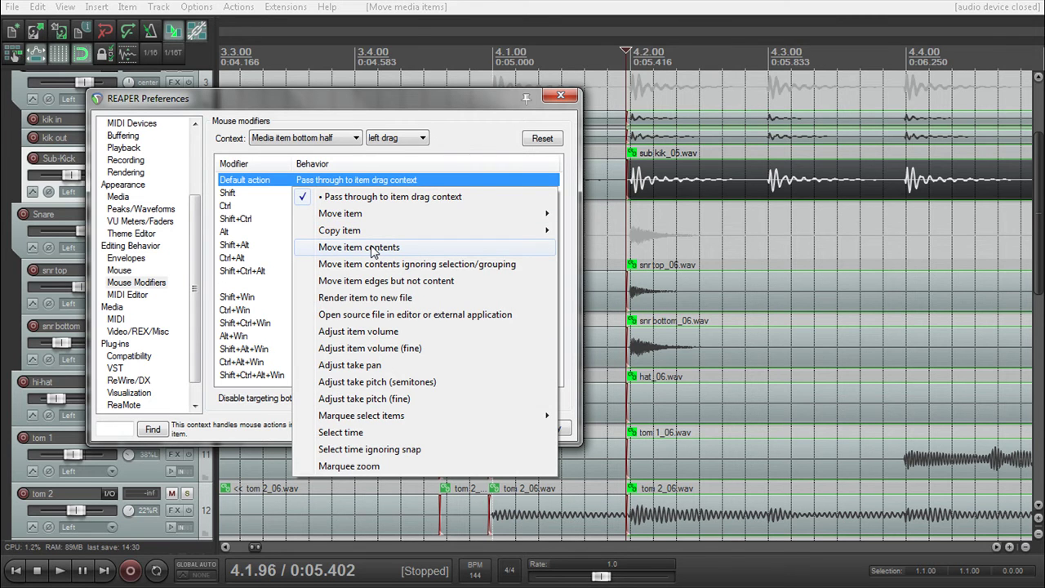
pyautogui.click(372, 248)
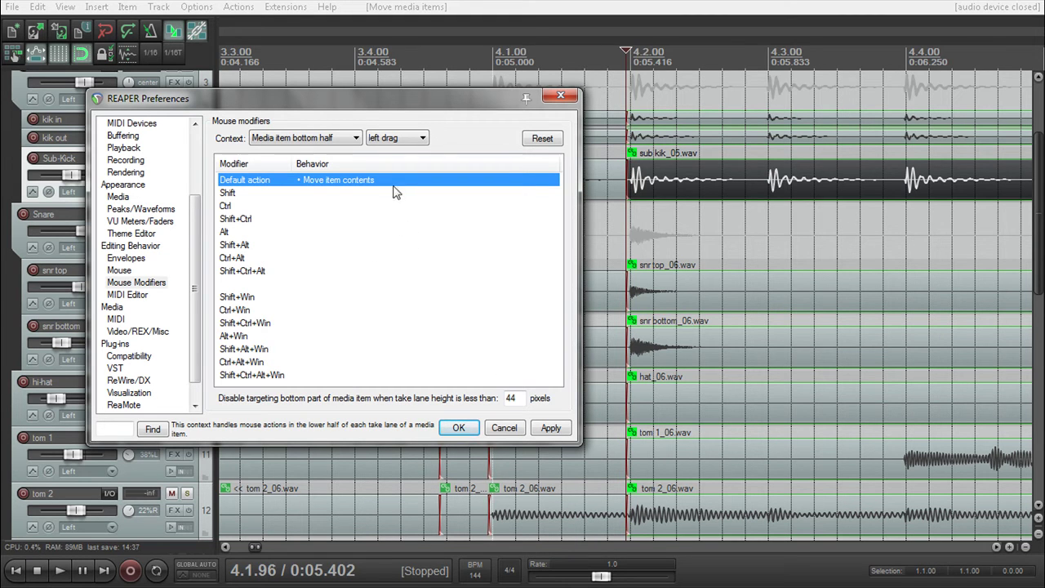
pyautogui.click(406, 140)
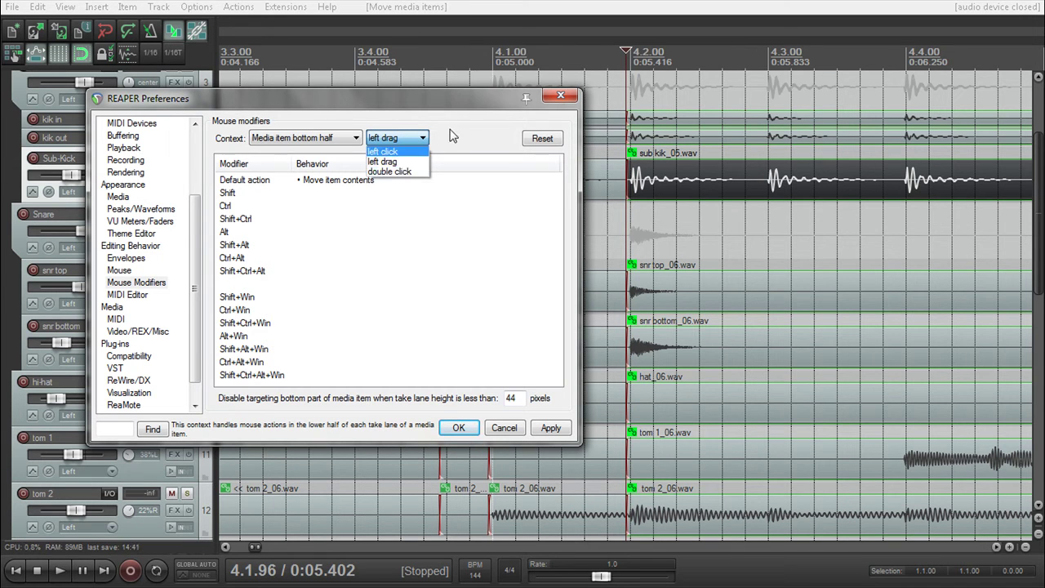
# Set the bottom half's default double click to Show take list, then Apply and OK.
pyautogui.click(384, 161)
pyautogui.click(402, 141)
pyautogui.click(382, 169)
pyautogui.doubleClick(360, 180)
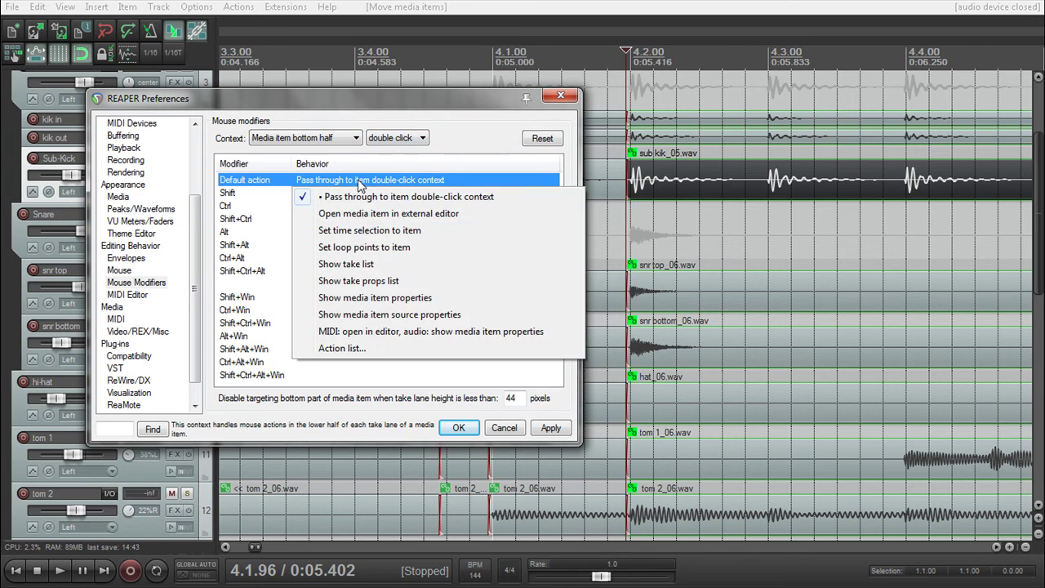
pyautogui.click(360, 265)
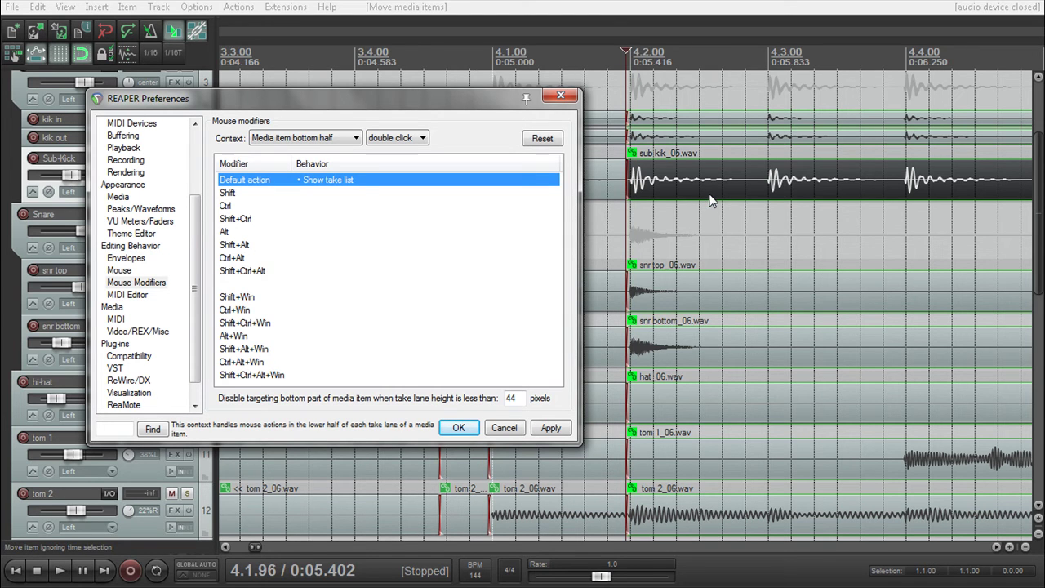
pyautogui.click(550, 428)
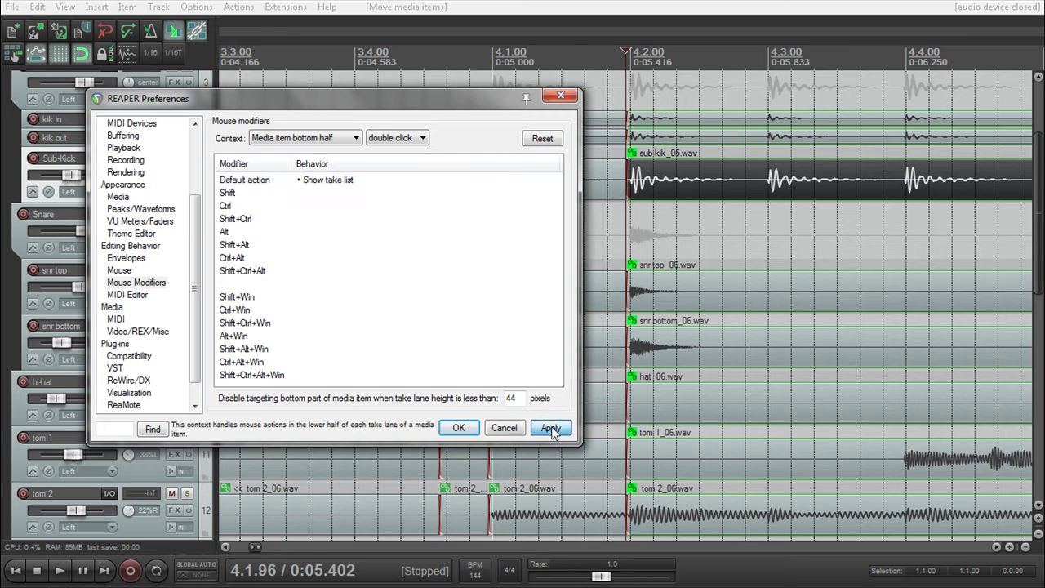
pyautogui.click(459, 429)
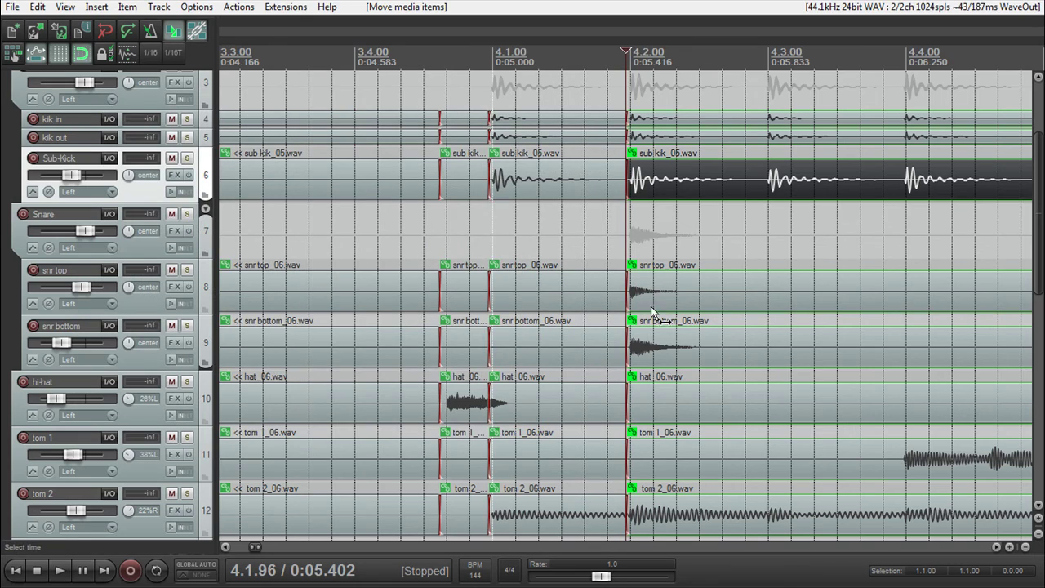
# Click the Sub-Kick item's bottom half to split all drums at 4.2.96, then slide its hit.
pyautogui.scroll(-5, 767, 204)
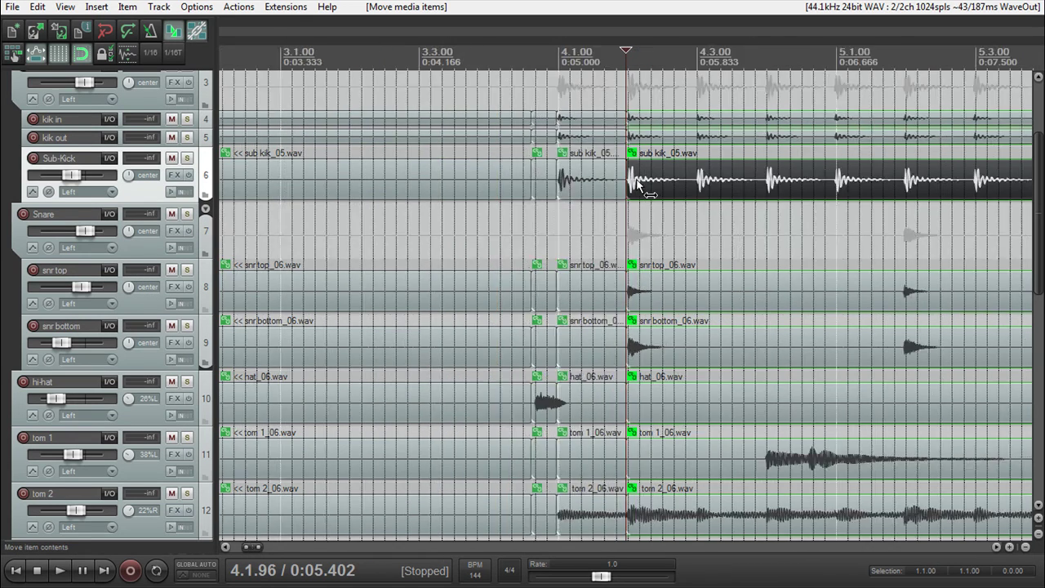
pyautogui.scroll(10, 639, 187)
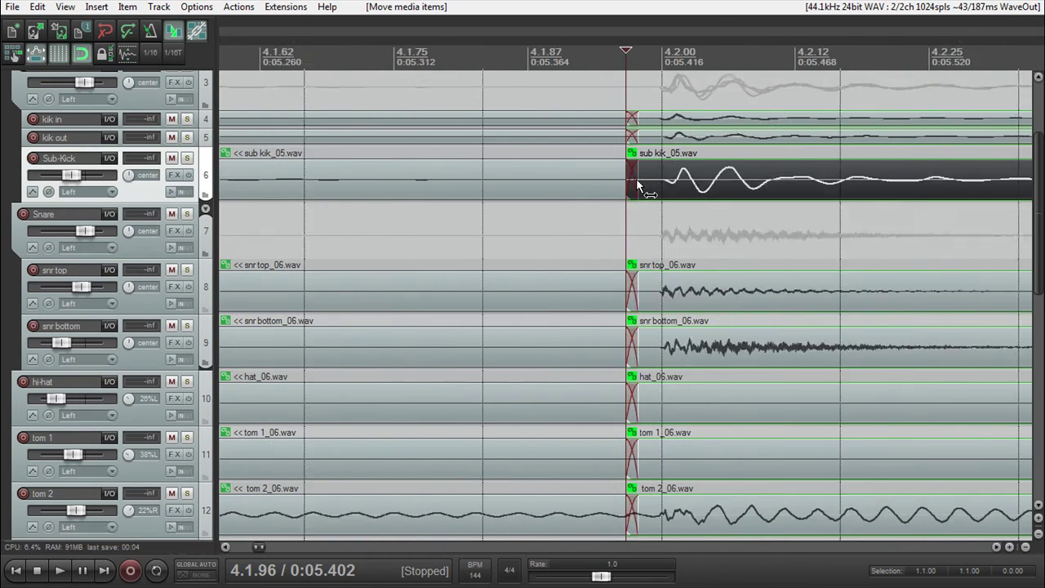
pyautogui.scroll(-8, 639, 187)
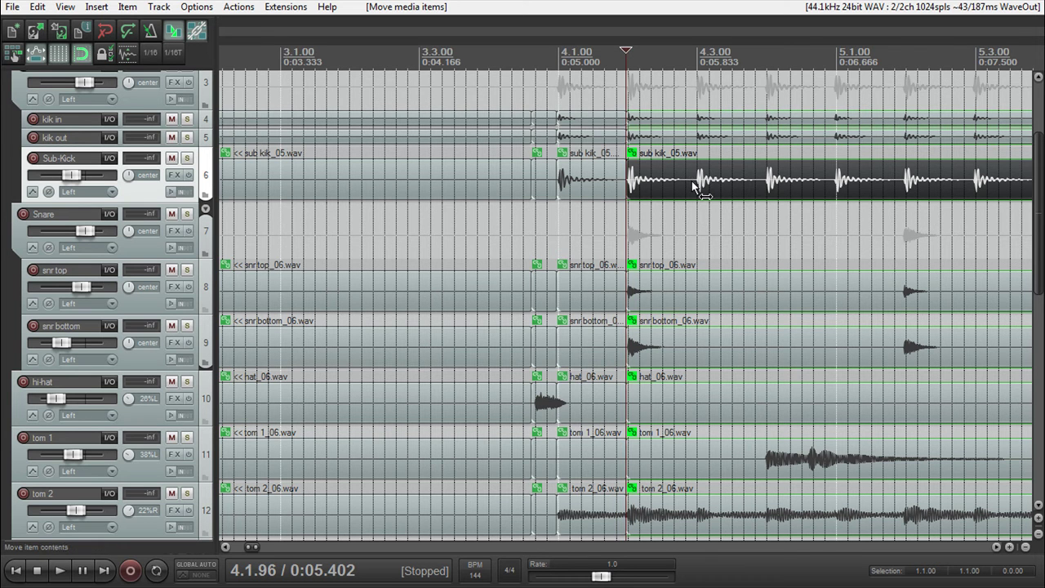
pyautogui.click(689, 176)
pyautogui.scroll(4, 715, 187)
pyautogui.scroll(2, 714, 187)
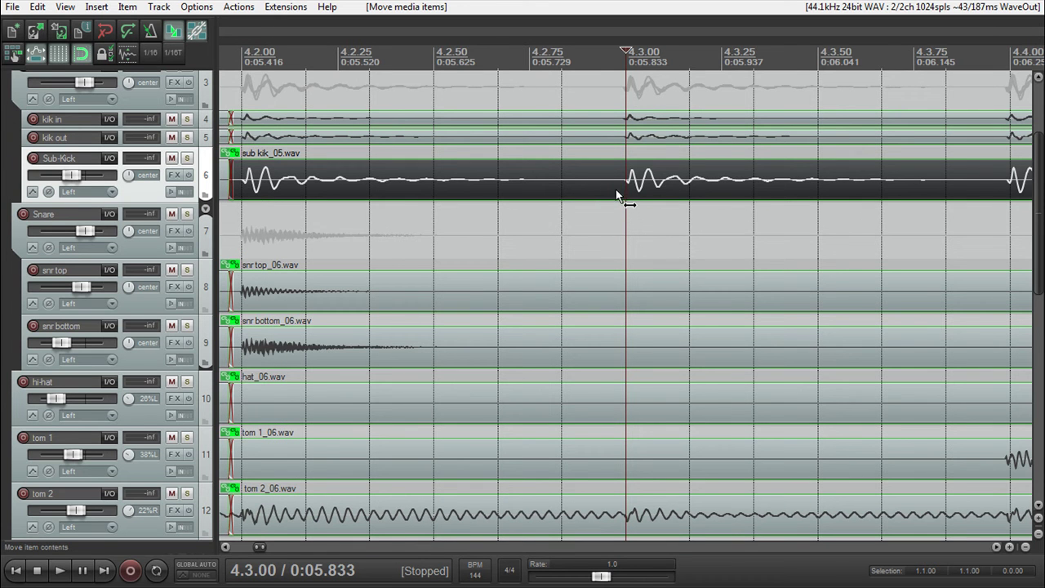
pyautogui.press('s')
pyautogui.click(643, 190)
pyautogui.moveTo(650, 196); pyautogui.dragTo(627, 193)
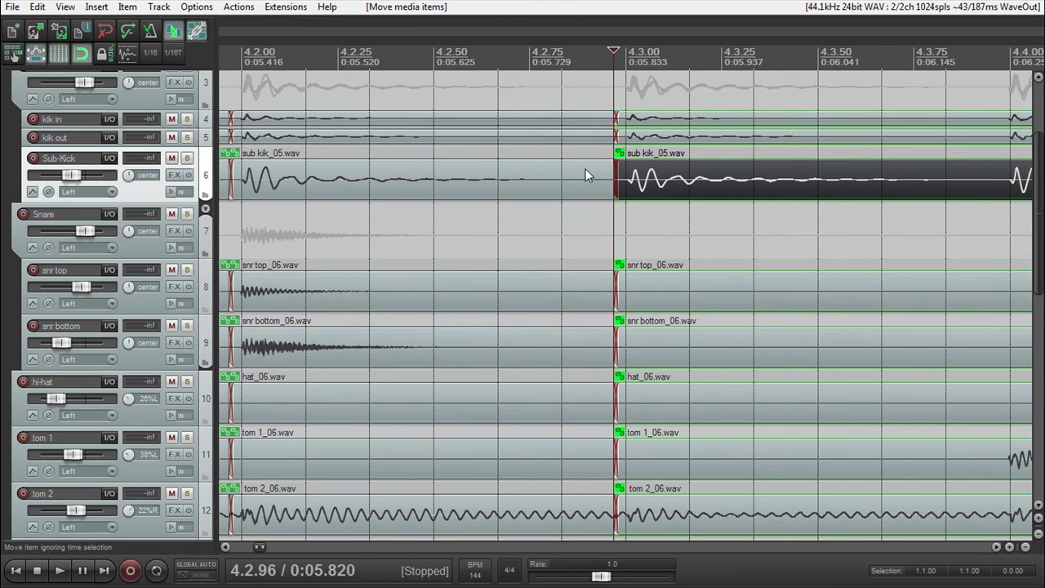
pyautogui.hscroll(2, 586, 167)
pyautogui.hscroll(4, 584, 162)
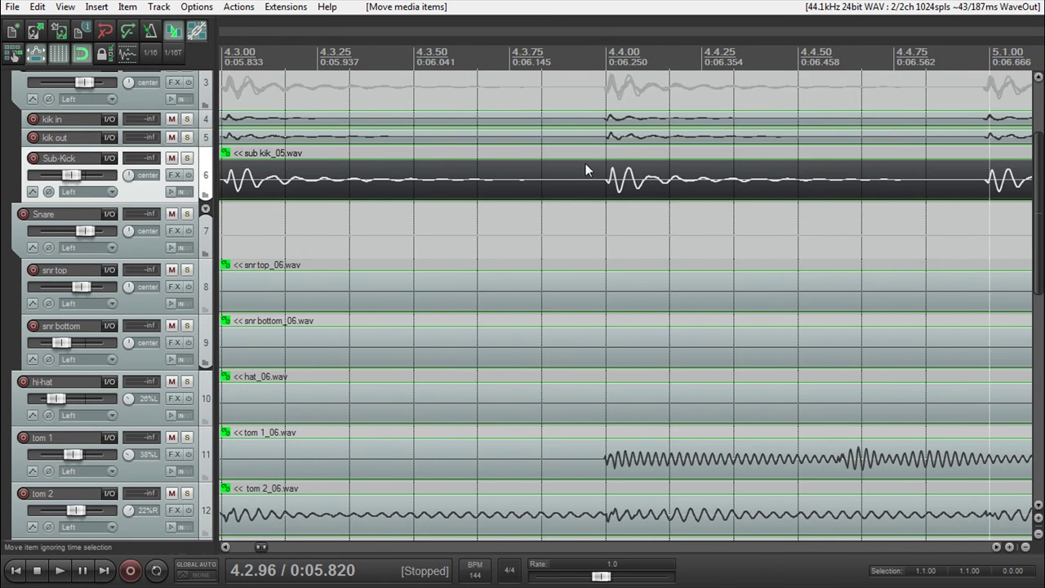
# Undo and redo the crossfaded splits and Sub-Kick slide at the next kick hits.
pyautogui.hotkey('ctrl', 'z')
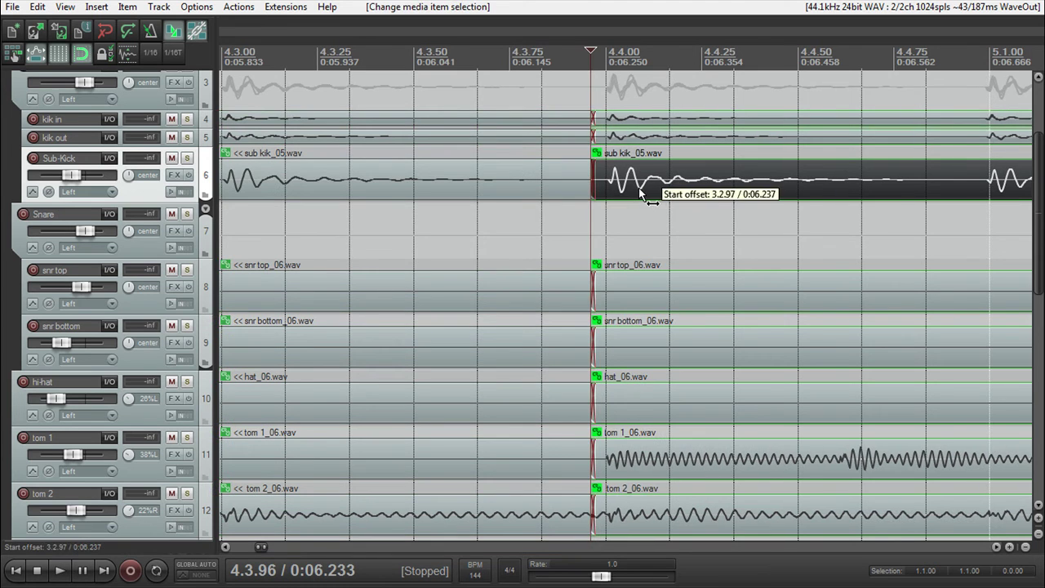
pyautogui.hotkey('ctrl', 'z')
pyautogui.hscroll(6, 676, 194)
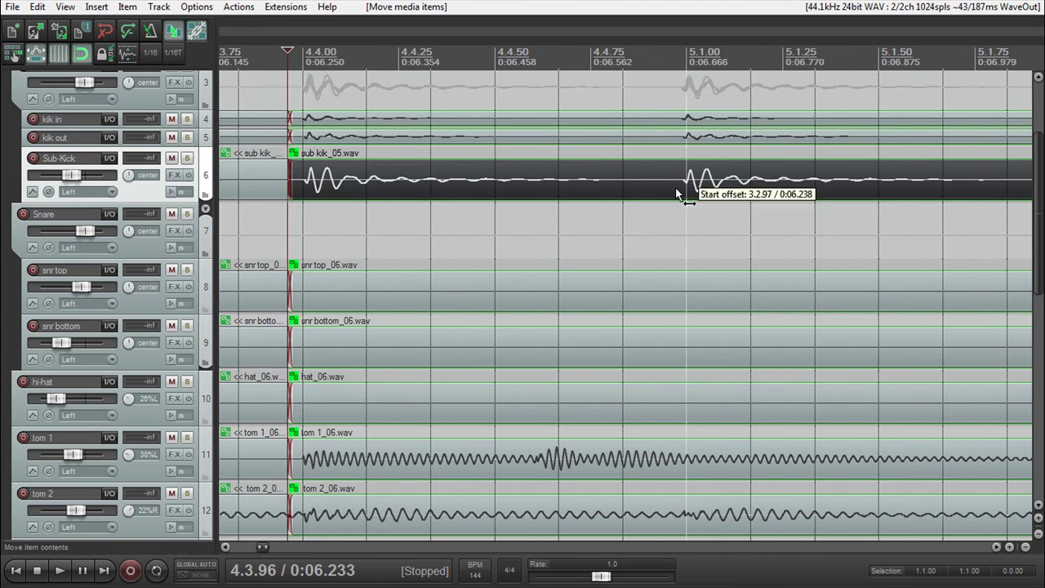
pyautogui.hotkey('ctrl', 'z')
pyautogui.hotkey('ctrl', 'z')
pyautogui.hscroll(8, 707, 184)
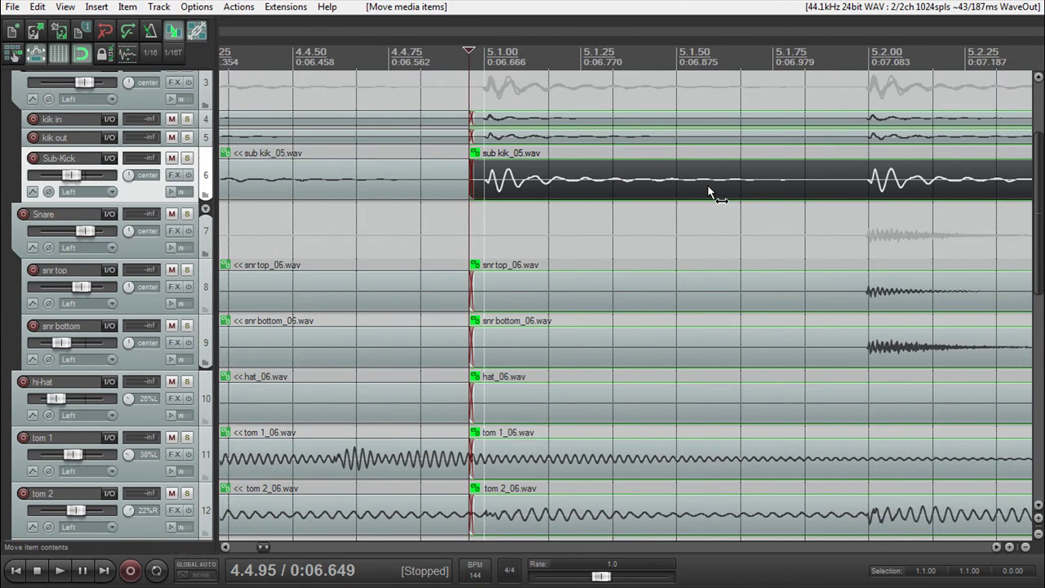
pyautogui.hotkey('ctrl', 'z')
pyautogui.hotkey('ctrl', 'shift', 'z')
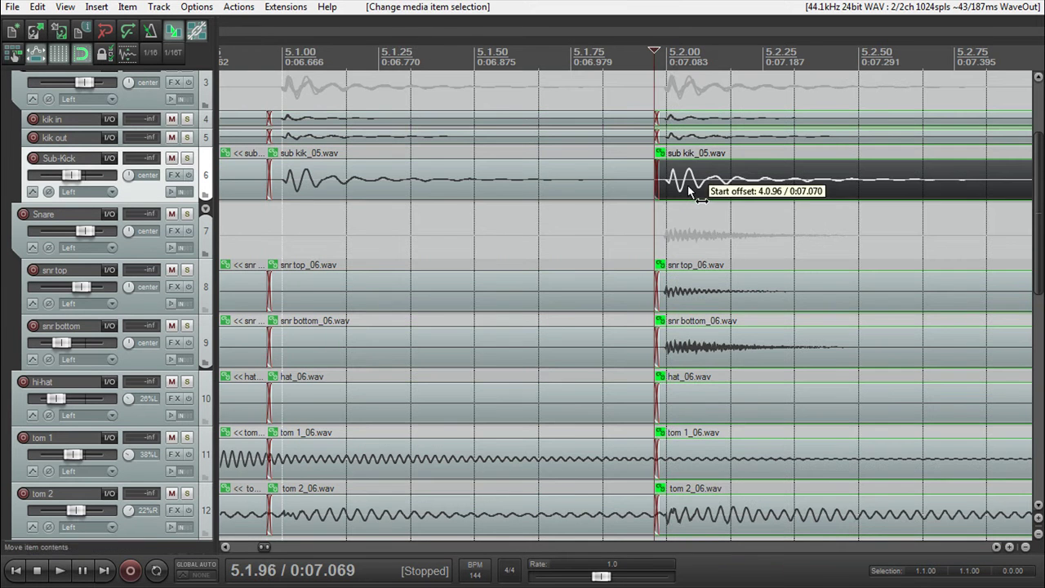
pyautogui.hotkey('ctrl', 'shift', 'z')
pyautogui.hotkey('ctrl', 'shift', 'z')
pyautogui.hscroll(6, 690, 186)
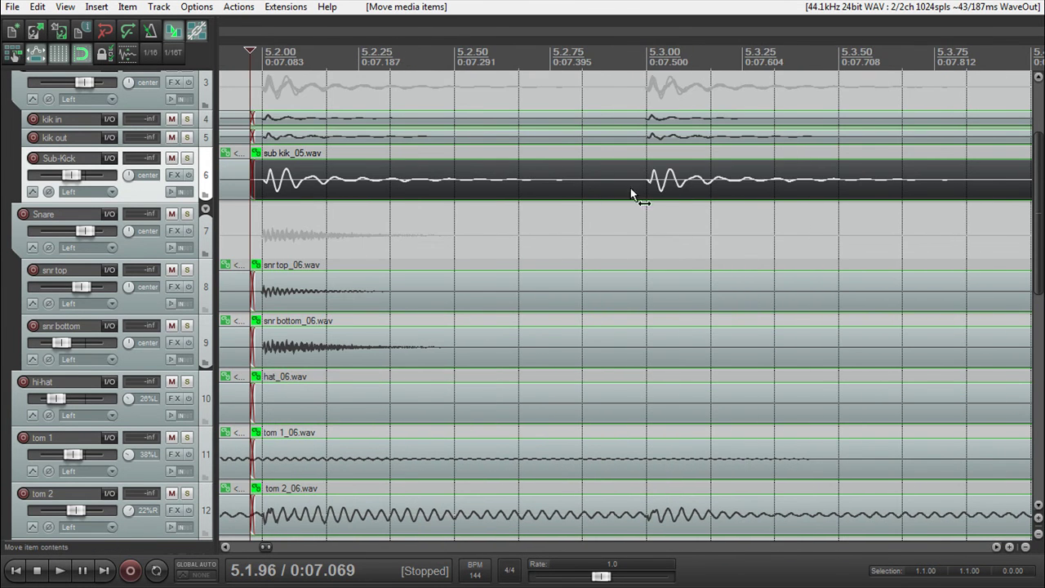
pyautogui.hotkey('ctrl', 'shift', 'z')
pyautogui.hotkey('ctrl', 'shift', 'z')
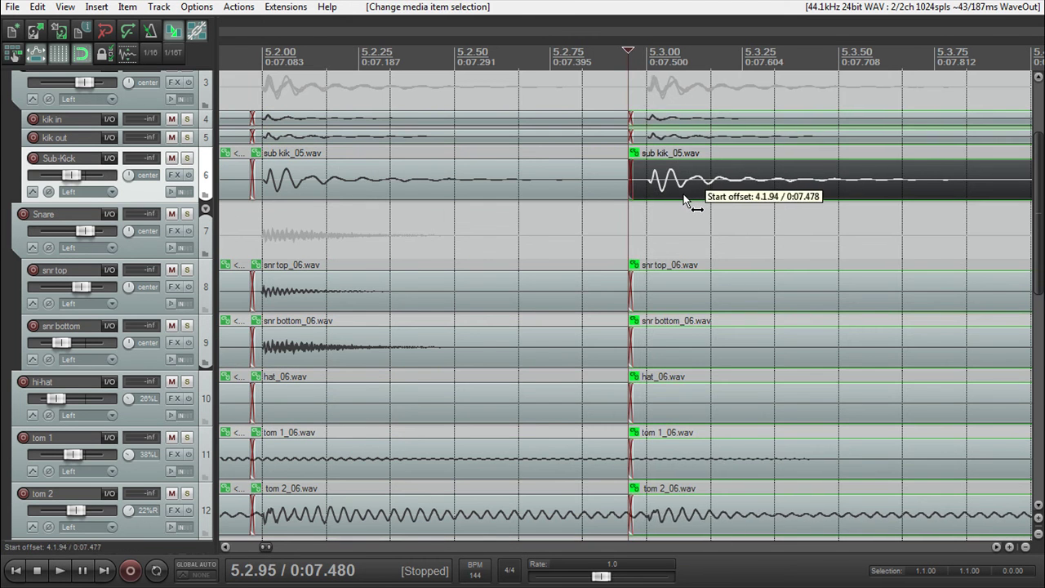
pyautogui.hotkey('ctrl', 'shift', 'z')
pyautogui.hscroll(6, 686, 202)
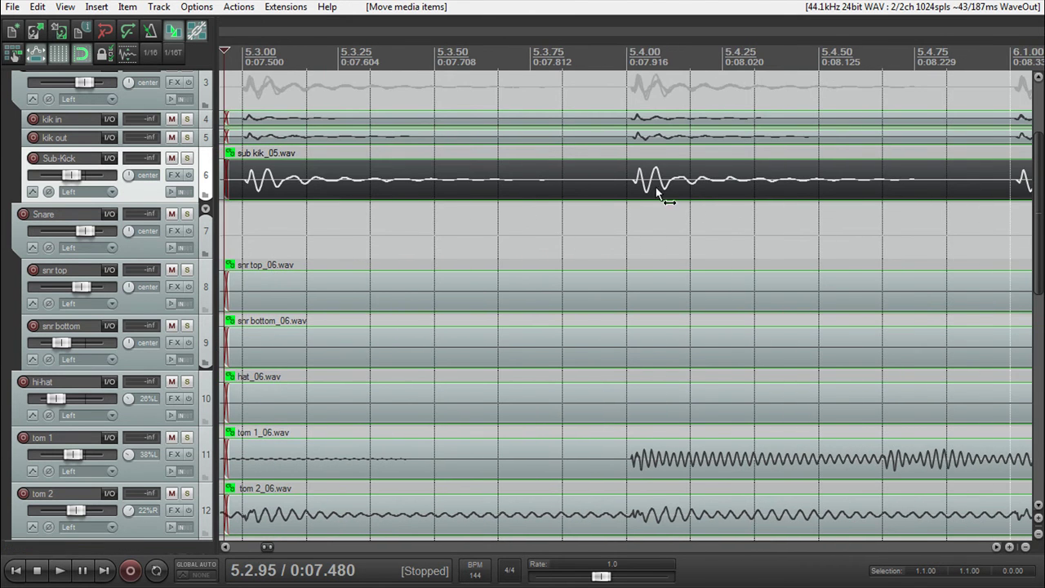
# Split all drum tracks at the next two hits and slide the Sub-Kick hits onto the beat.
pyautogui.press('s')
pyautogui.moveTo(689, 186); pyautogui.dragTo(615, 193)
pyautogui.hscroll(4, 928, 184)
pyautogui.press('s')
pyautogui.moveTo(743, 183); pyautogui.dragTo(870, 182)
pyautogui.hscroll(6, 870, 182)
pyautogui.hscroll(4, 873, 182)
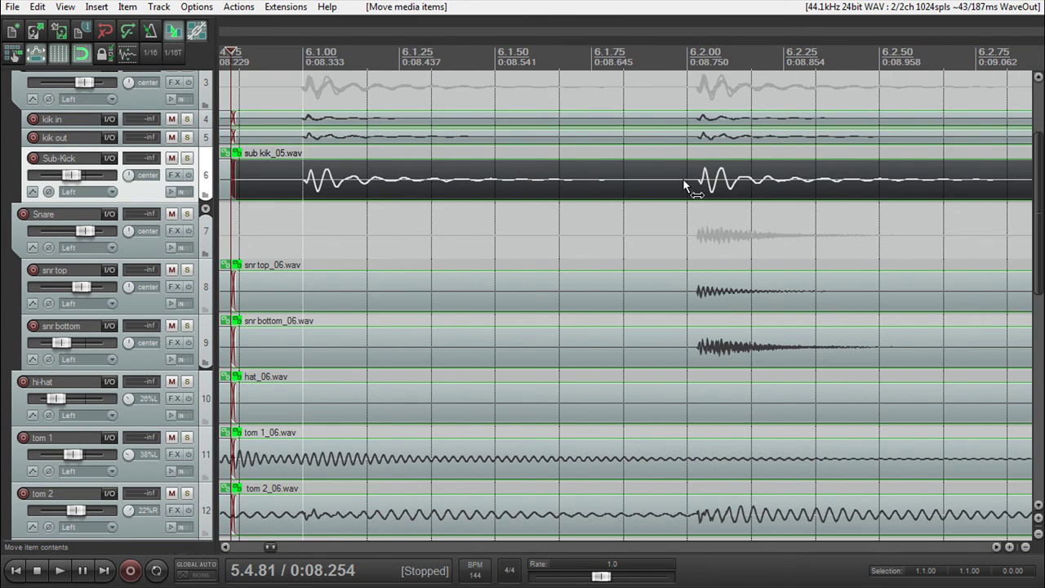
# Keep splitting all drum tracks with crossfades at each hit up to 6.4.92, nudging the Sub-Kick audio.
pyautogui.press('s')
pyautogui.moveTo(682, 178); pyautogui.dragTo(796, 182)
pyautogui.hscroll(6, 720, 187)
pyautogui.press('s')
pyautogui.hscroll(10, 798, 182)
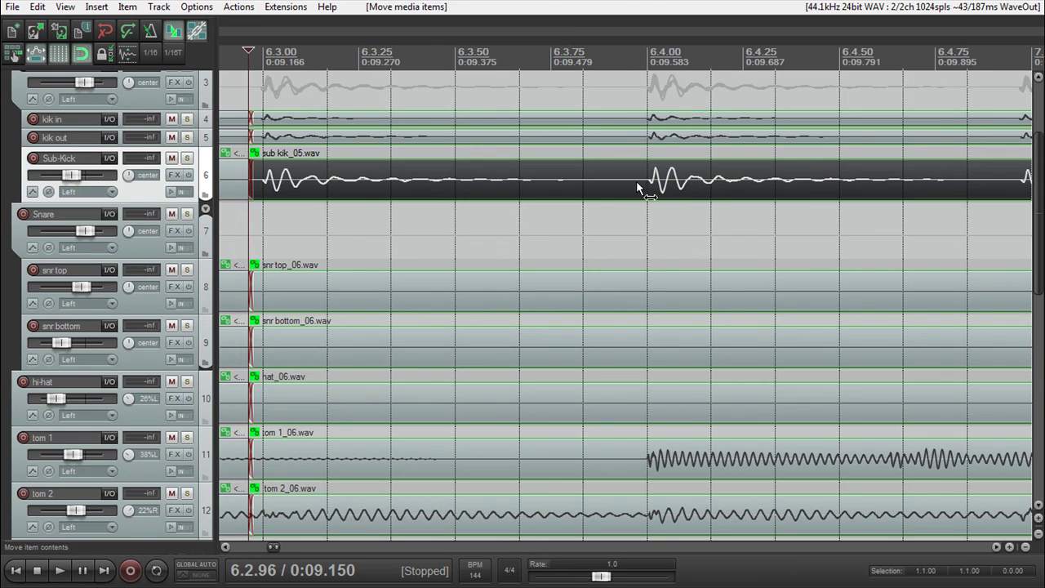
pyautogui.press('s')
pyautogui.moveTo(704, 183); pyautogui.dragTo(700, 183)
pyautogui.hscroll(4, 701, 183)
# Split all drum tracks with crossfades at the first two hits of bar 7, picking each new Sub-Kick piece.
pyautogui.hscroll(4, 701, 184)
pyautogui.click(657, 182)
pyautogui.press('s')
pyautogui.click(677, 192)
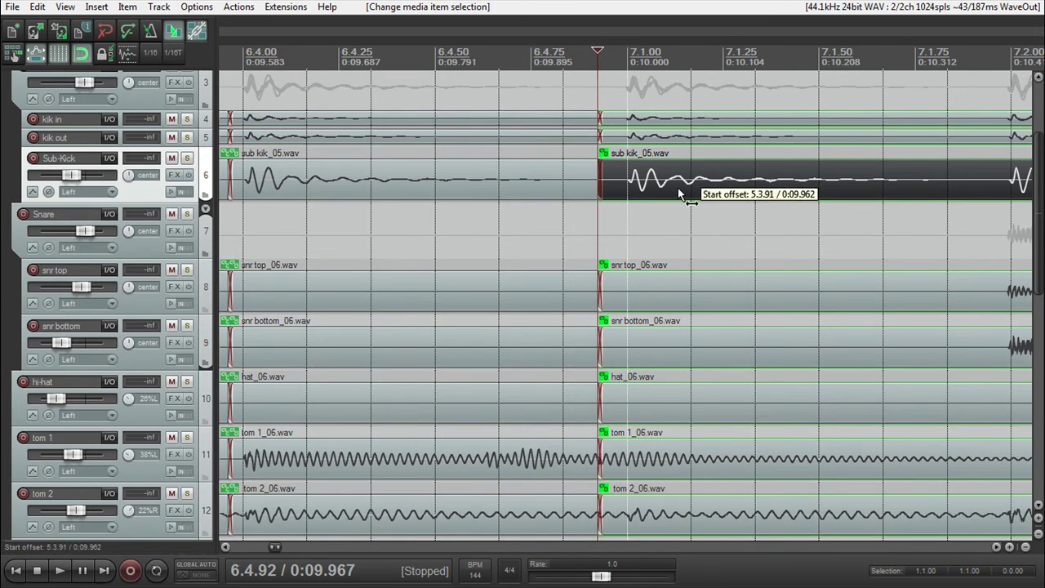
pyautogui.hscroll(2, 678, 189)
pyautogui.hscroll(4, 679, 186)
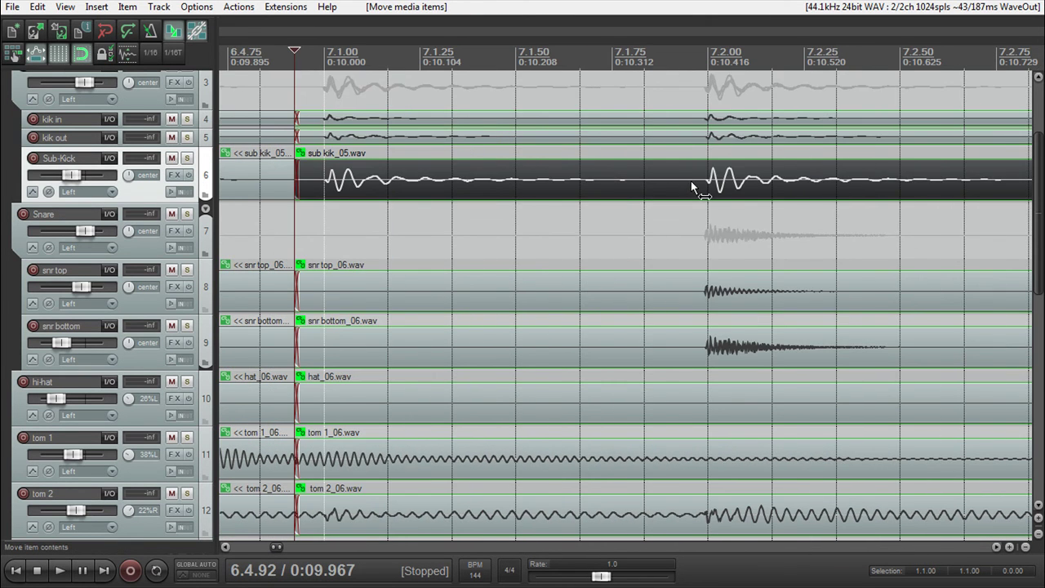
pyautogui.press('s')
pyautogui.click(740, 186)
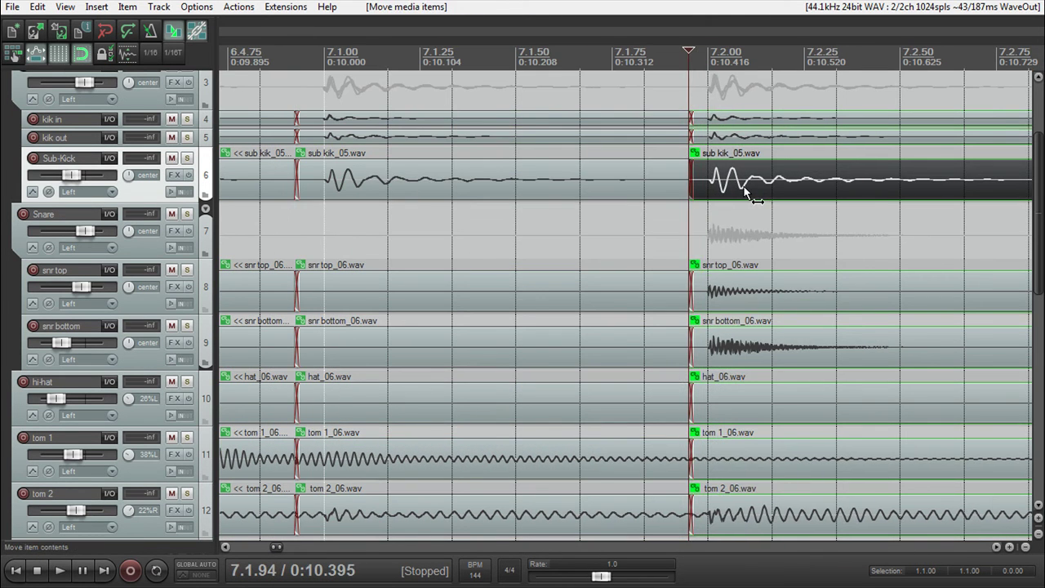
# Add crossfaded splits at the next two hits and pick each new Sub-Kick piece for sliding.
pyautogui.hscroll(10, 745, 187)
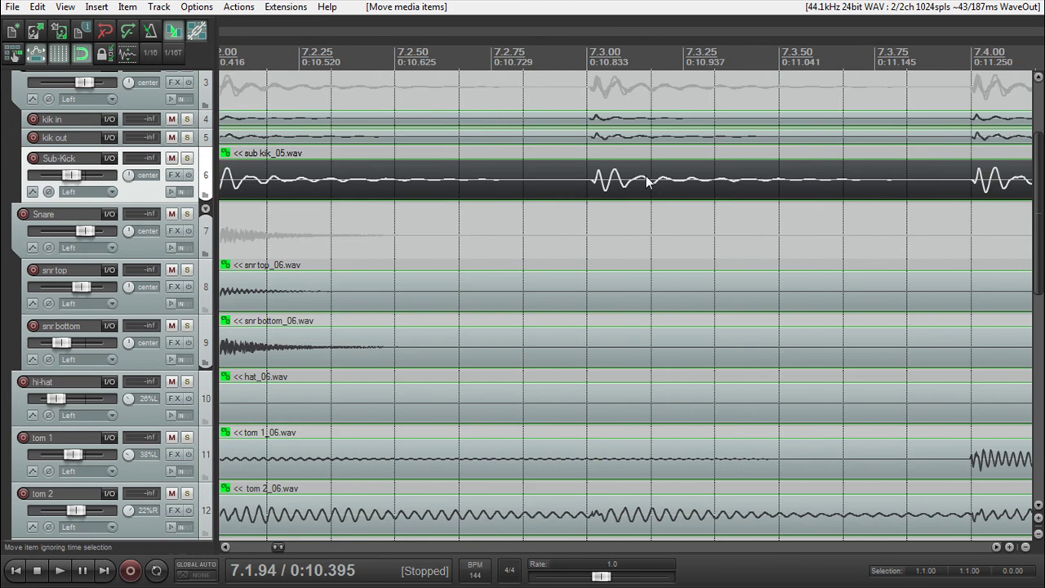
pyautogui.press('s')
pyautogui.click(596, 181)
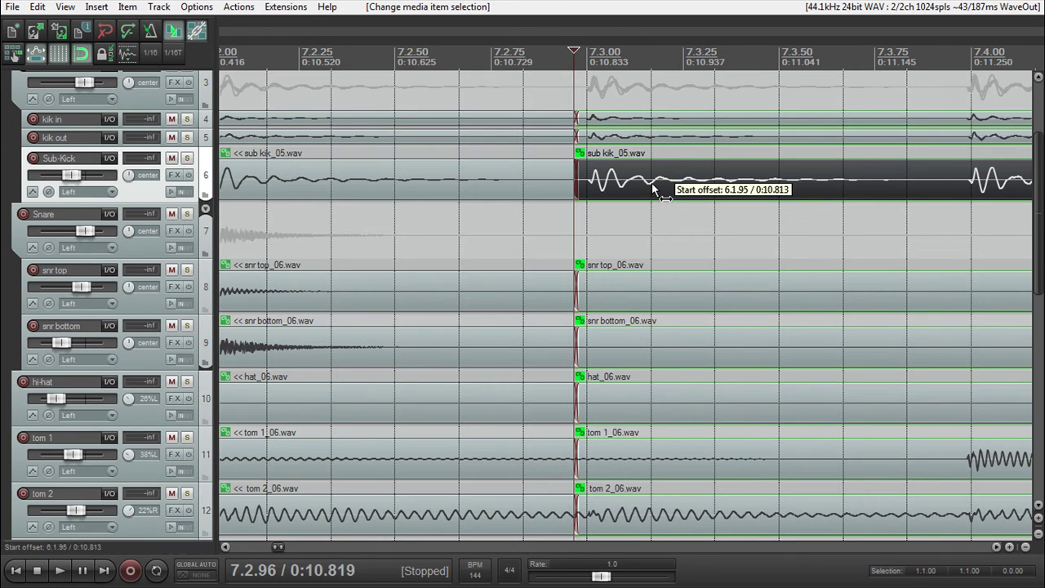
pyautogui.hscroll(8, 653, 183)
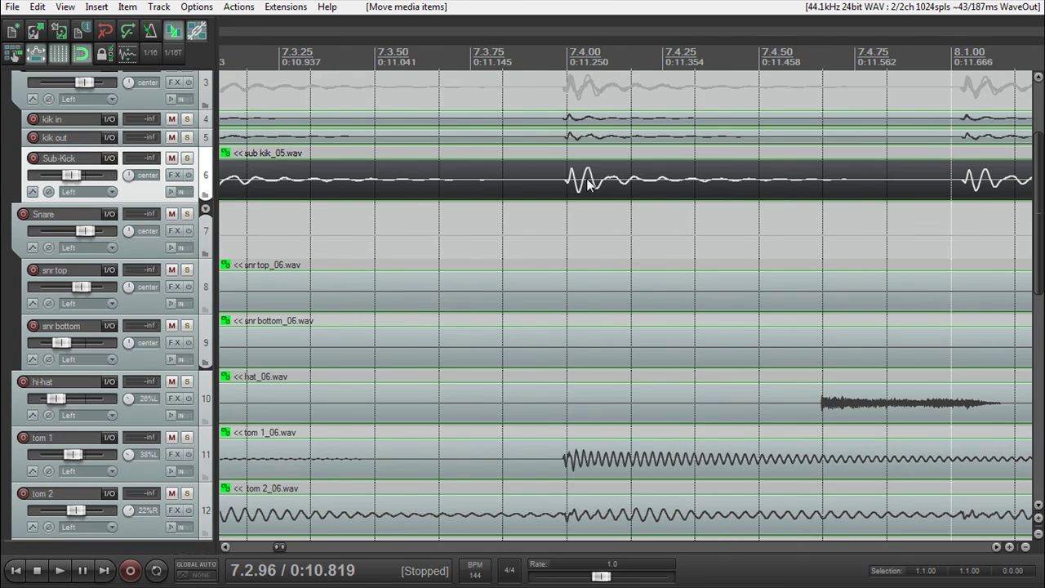
pyautogui.click(558, 182)
pyautogui.press('s')
pyautogui.click(594, 188)
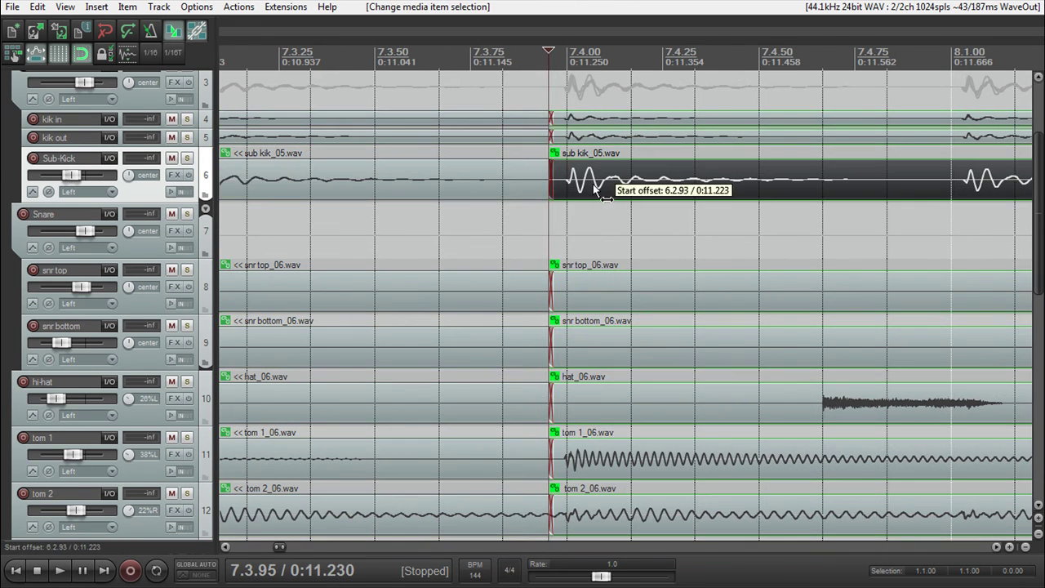
# Split all tracks before the hi-hat hit near 7.4.97 and pick the new hi-hat piece.
pyautogui.hscroll(6, 597, 183)
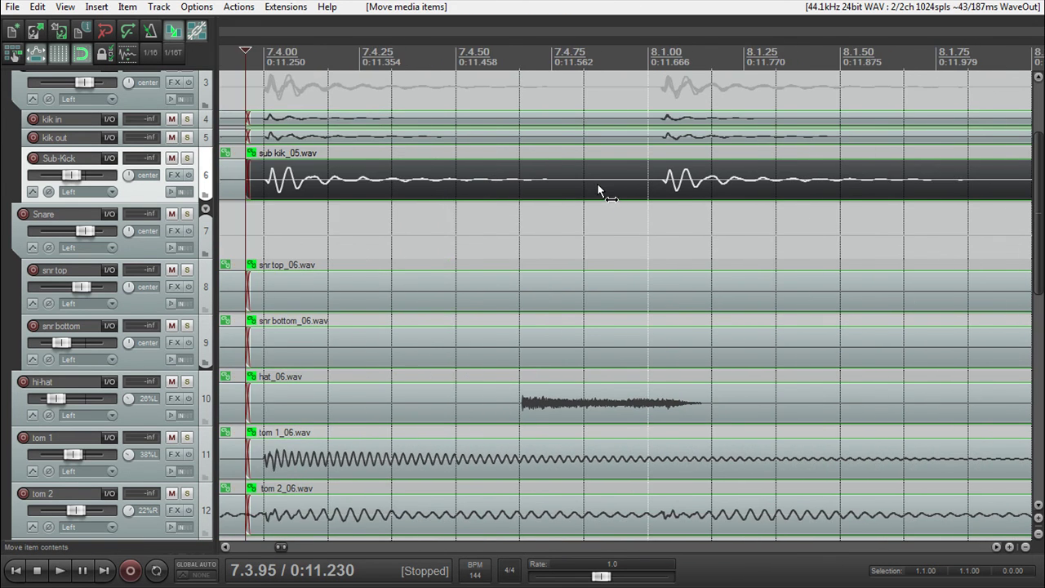
pyautogui.hscroll(2, 596, 182)
pyautogui.click(413, 402)
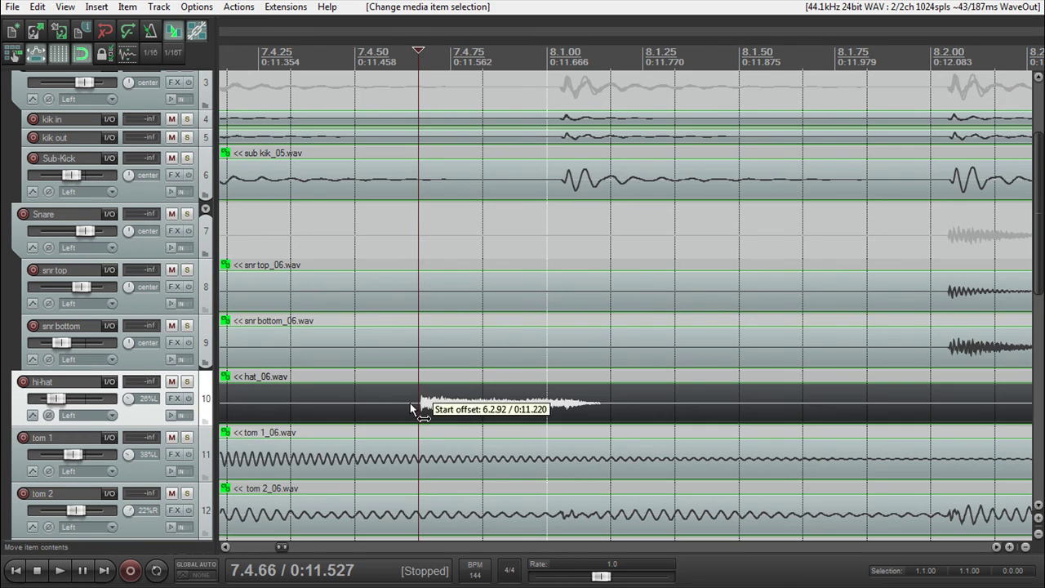
pyautogui.press('s')
pyautogui.click(441, 414)
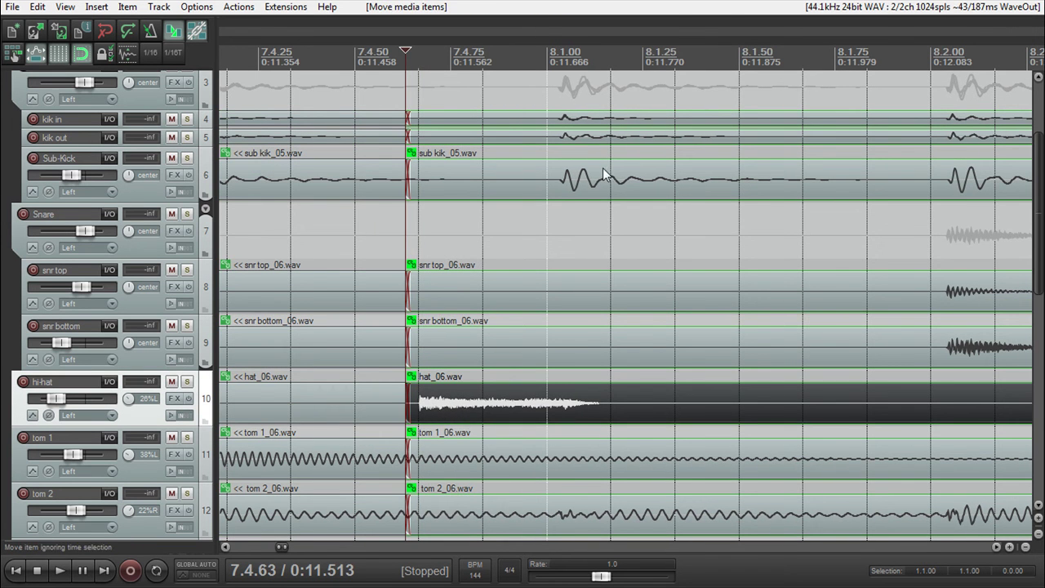
pyautogui.click(540, 182)
# Split the drum tracks at the next bar-8 hit, align the Sub-Kick piece, and reselect the drum group.
pyautogui.press('s')
pyautogui.moveTo(620, 185); pyautogui.dragTo(602, 186)
pyautogui.hscroll(5, 634, 182)
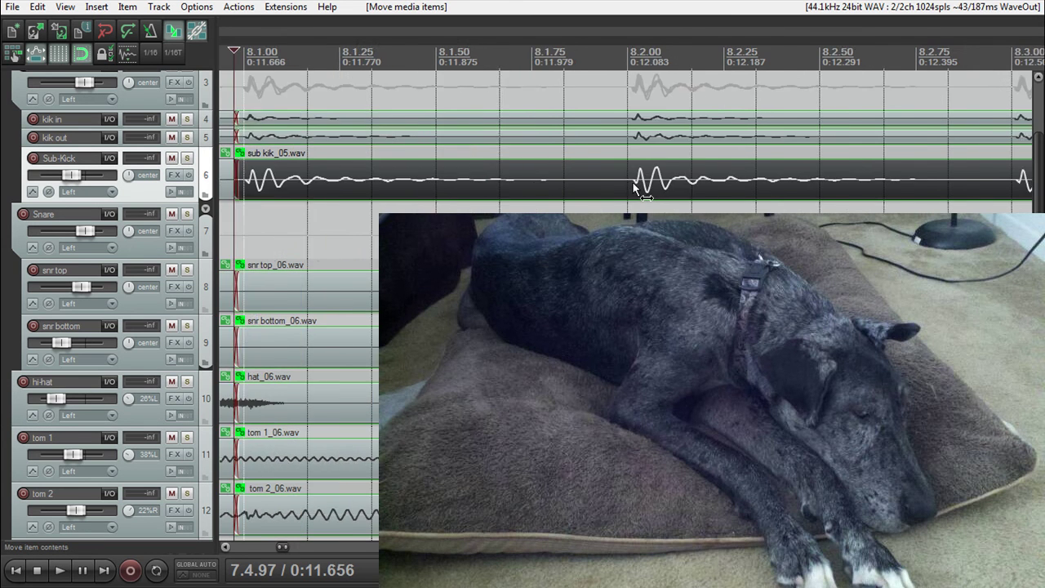
pyautogui.doubleClick(524, 187)
pyautogui.moveTo(526, 187)
pyautogui.mouseDown()
pyautogui.moveTo(571, 187)
pyautogui.moveTo(545, 183)
pyautogui.mouseUp()
pyautogui.hscroll(2, 571, 187)
pyautogui.hscroll(3, 571, 181)
pyautogui.click(548, 185)
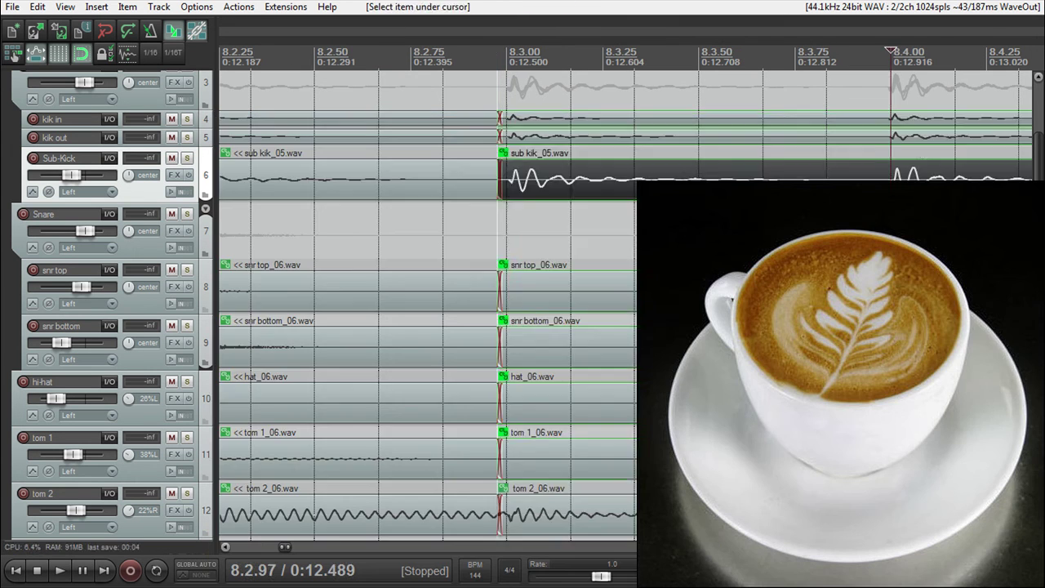
# Crossfade-split the drums at the next hit and at bar 9, sliding each Sub-Kick piece onto the grid.
pyautogui.press('s')
pyautogui.moveTo(921, 187); pyautogui.dragTo(921, 186)
pyautogui.hscroll(3, 921, 185)
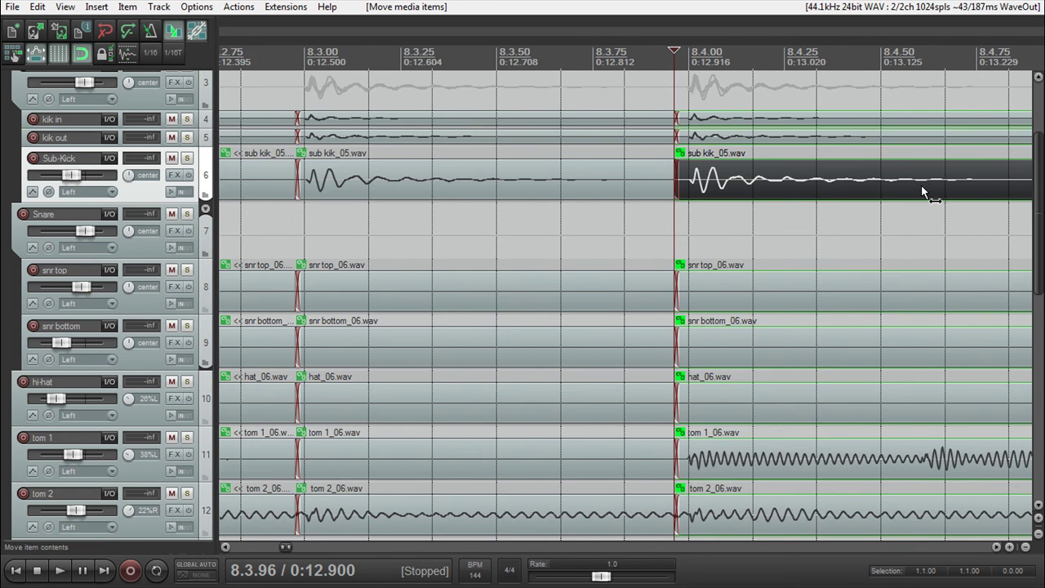
pyautogui.hscroll(3, 924, 185)
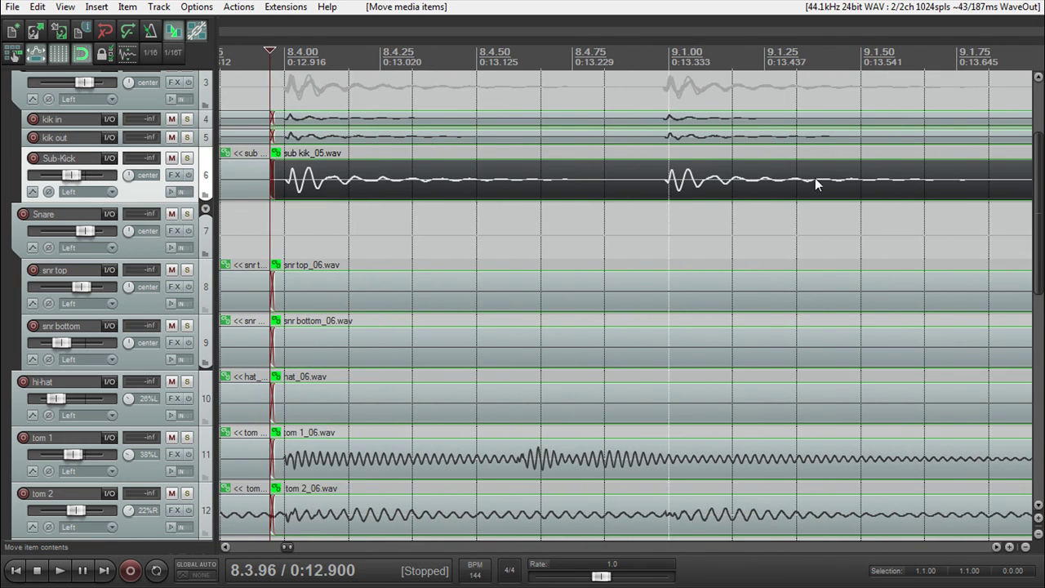
pyautogui.press('s')
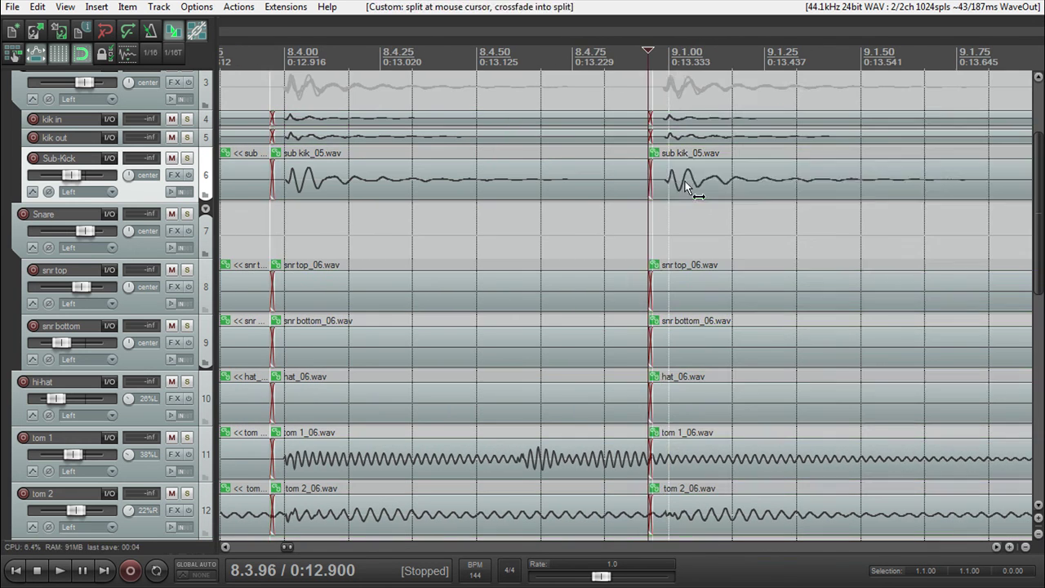
pyautogui.moveTo(686, 184); pyautogui.dragTo(693, 180)
pyautogui.hscroll(3, 693, 180)
pyautogui.hscroll(2, 696, 180)
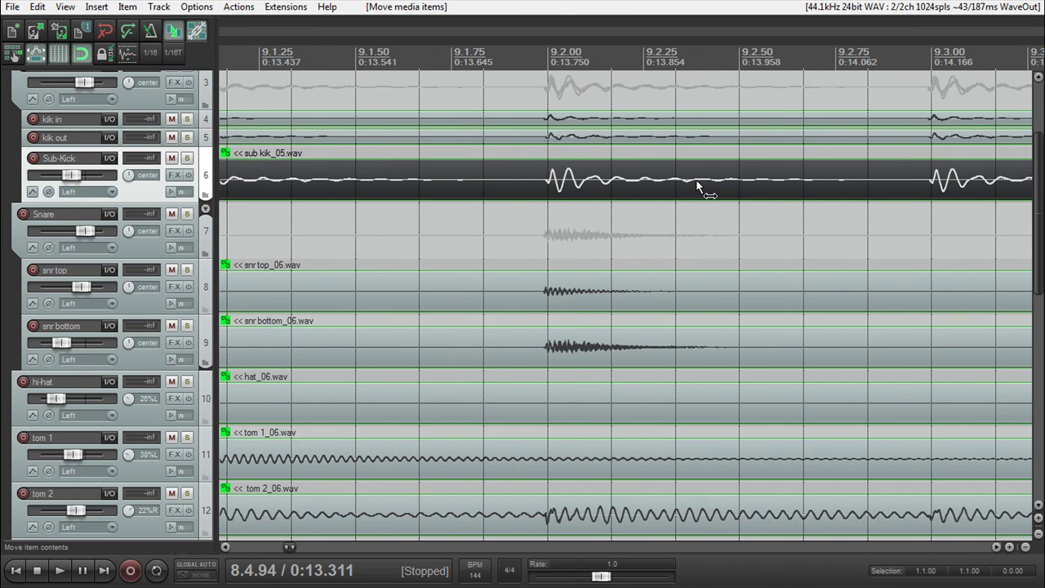
# Split the drums at the hit near 9.1.96 and slide that Sub-Kick piece onto the beat.
pyautogui.press('s')
pyautogui.moveTo(556, 182); pyautogui.dragTo(572, 182)
pyautogui.hscroll(1, 666, 187)
pyautogui.hscroll(1, 665, 187)
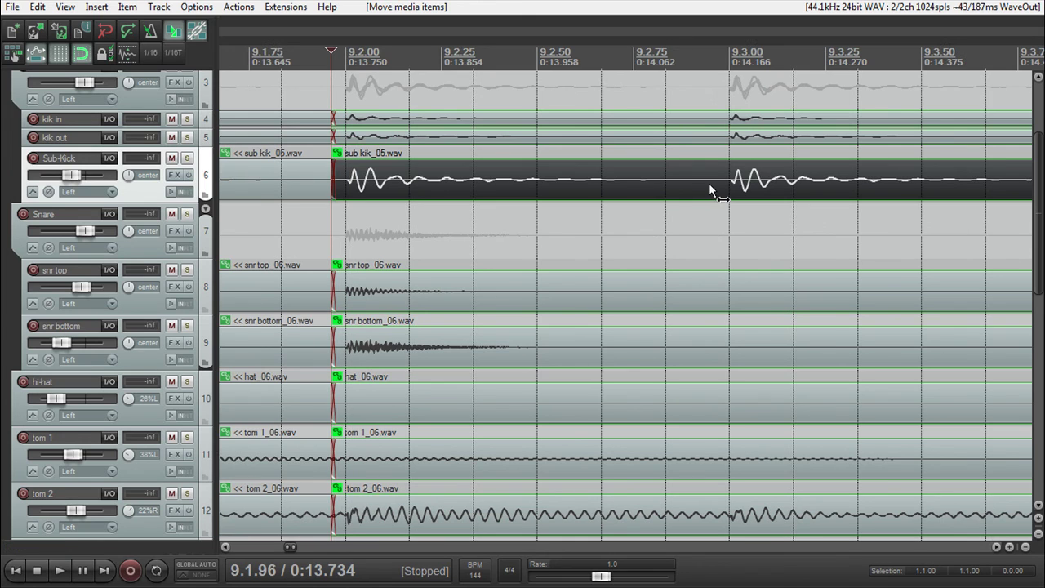